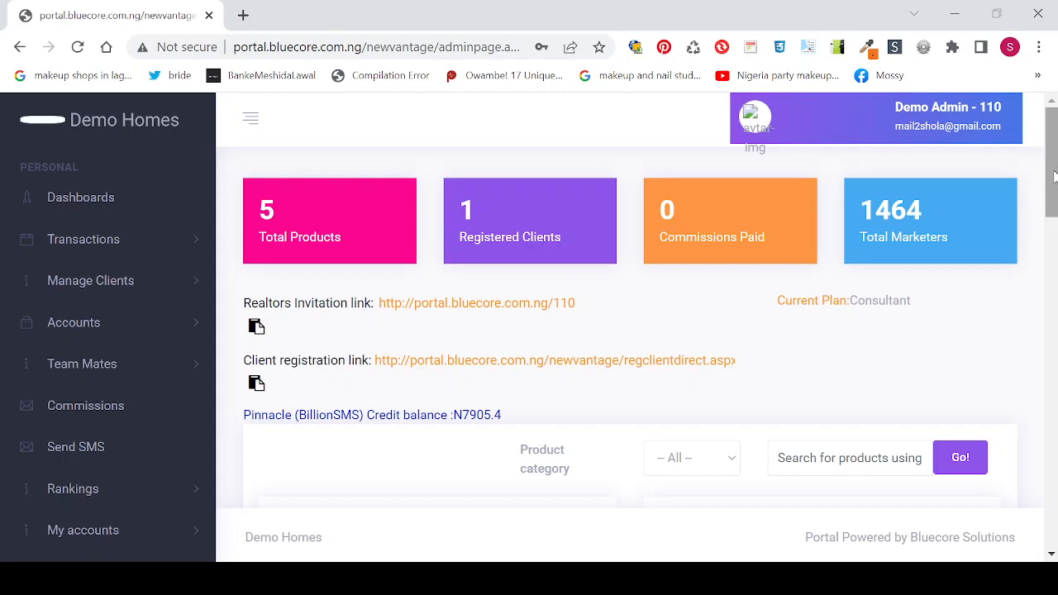
# Step: Open the edit form for the Ikeja, Lagos (Bluecore Villa) product
pyautogui.moveTo(1054, 174)
pyautogui.mouseDown()
pyautogui.moveTo(1053, 197)
pyautogui.moveTo(1054, 173)
pyautogui.mouseUp()
pyautogui.click(1053, 182)
pyautogui.click(1053, 185)
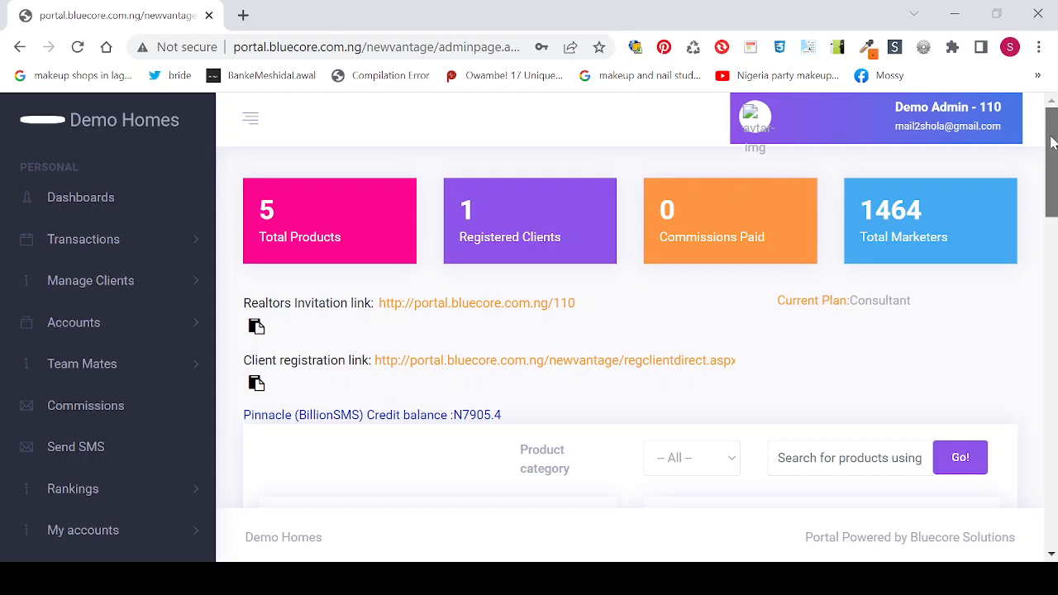
pyautogui.moveTo(1051, 143); pyautogui.dragTo(1051, 259)
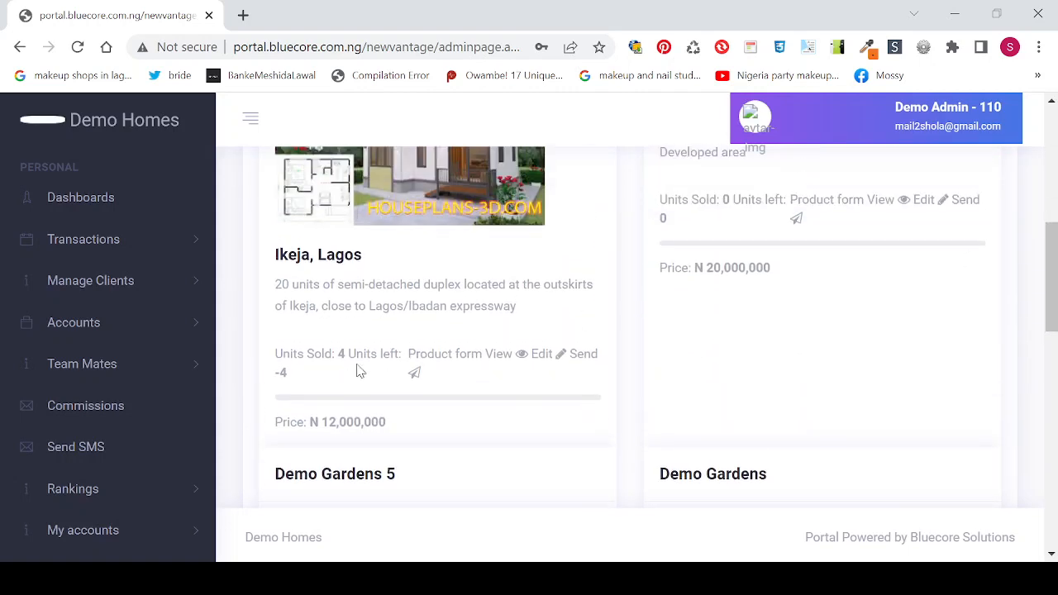
pyautogui.click(539, 356)
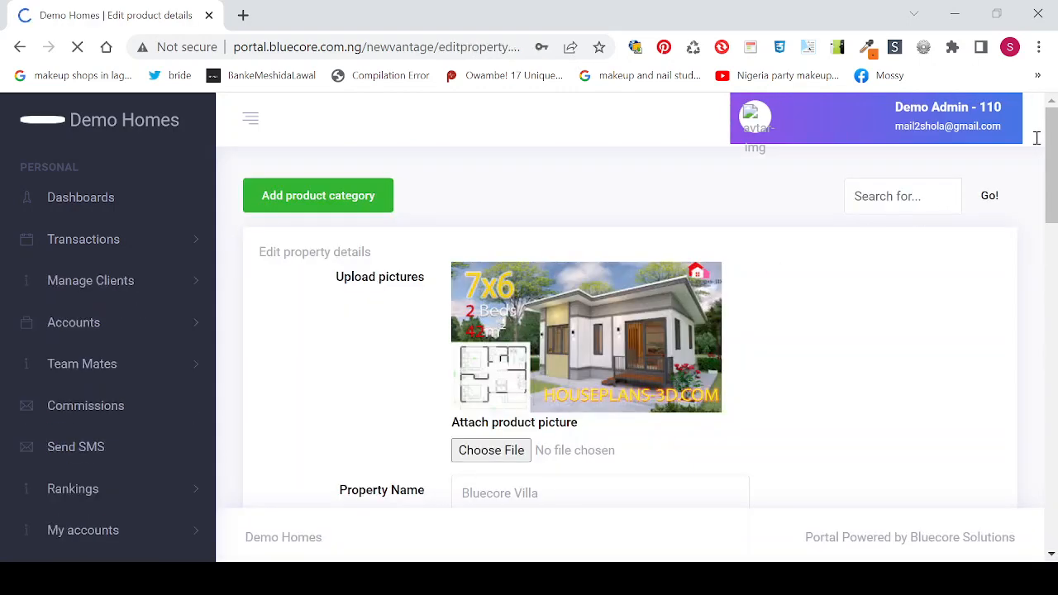
pyautogui.moveTo(1050, 147); pyautogui.dragTo(1056, 281)
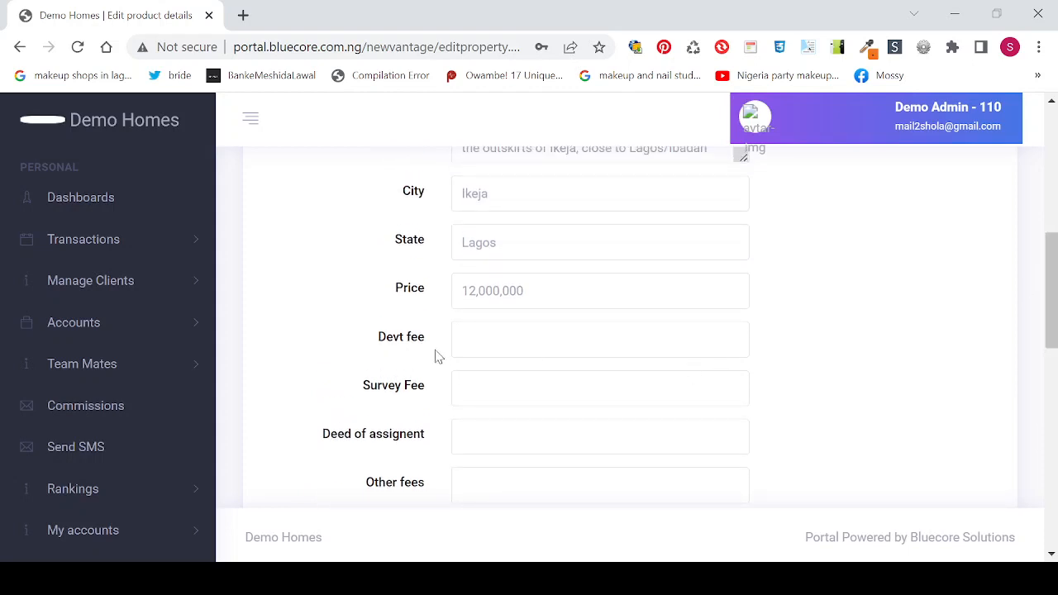
# Step: Enter development fee 200,000, survey fee 300,000 and deed of assignment 500,000
pyautogui.click(491, 343)
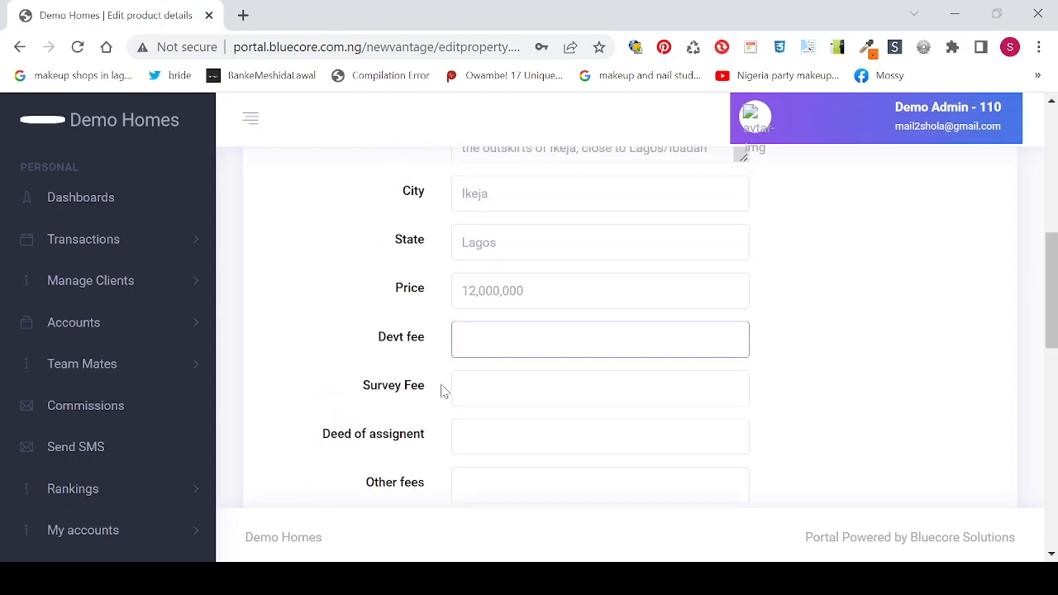
pyautogui.click(456, 451)
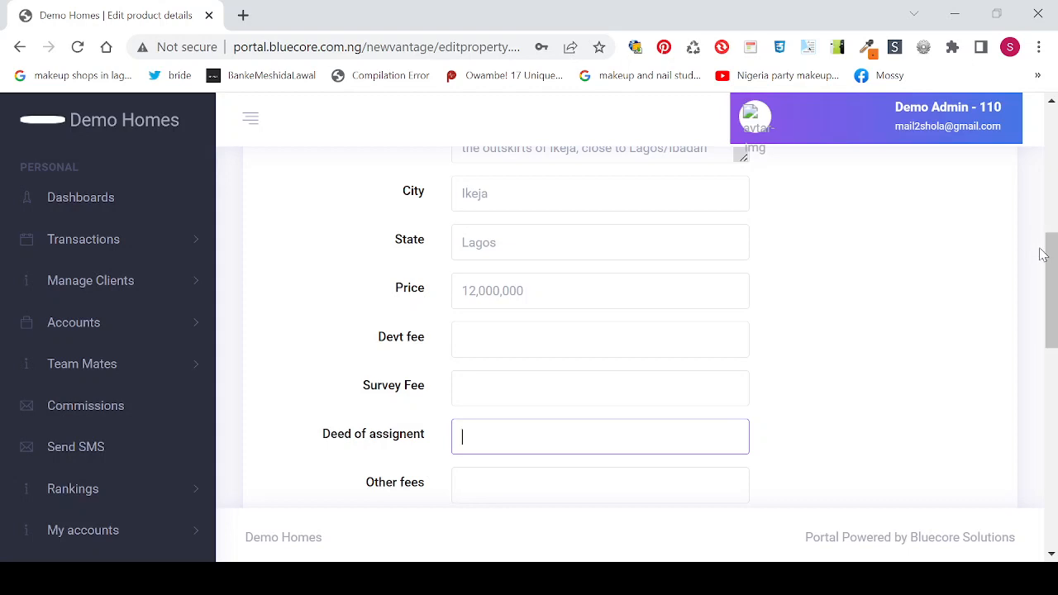
pyautogui.click(494, 337)
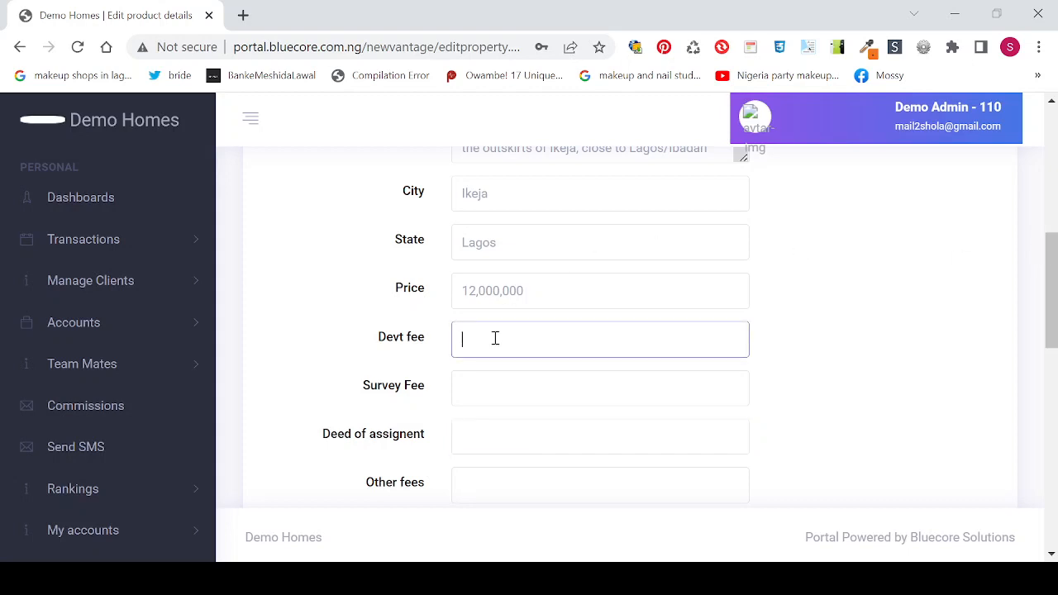
pyautogui.write('2,000,0')
pyautogui.write('00,000')
pyautogui.click(459, 399)
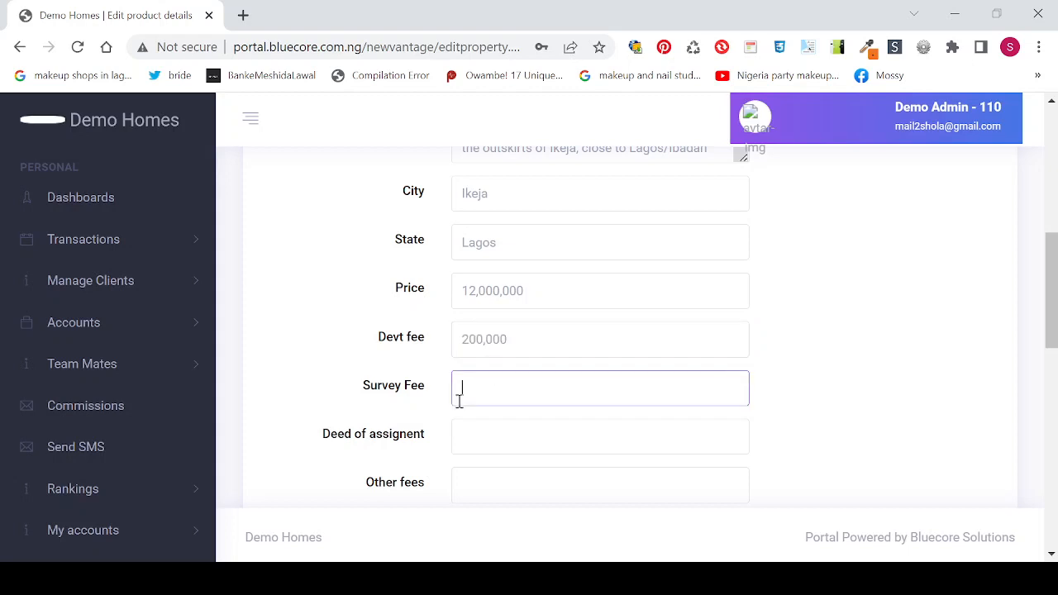
pyautogui.write('3000000')
pyautogui.click(490, 444)
pyautogui.write('5')
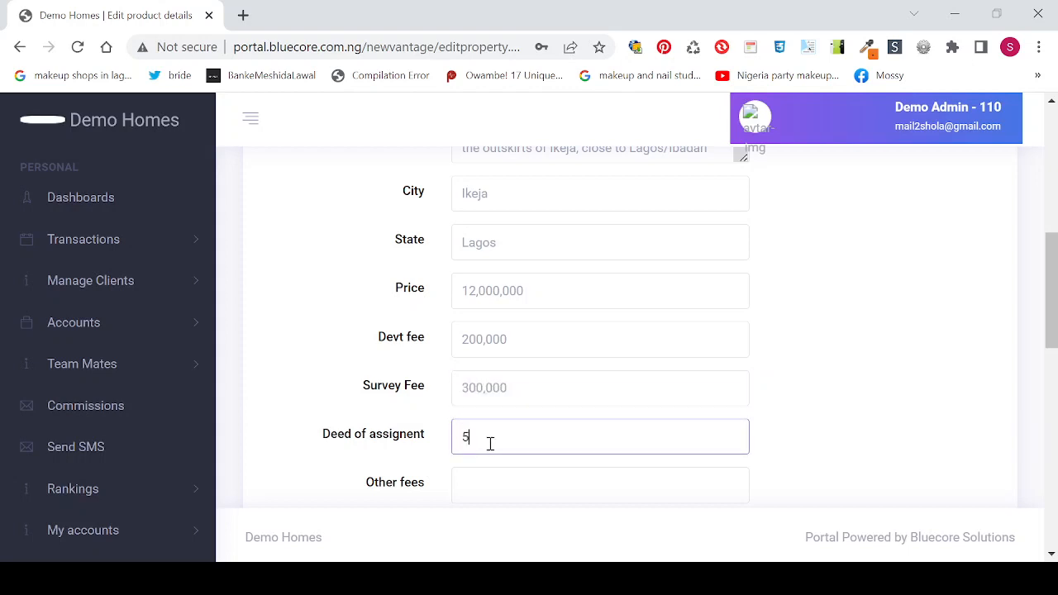
pyautogui.write('000000')
pyautogui.press('BackSpace')
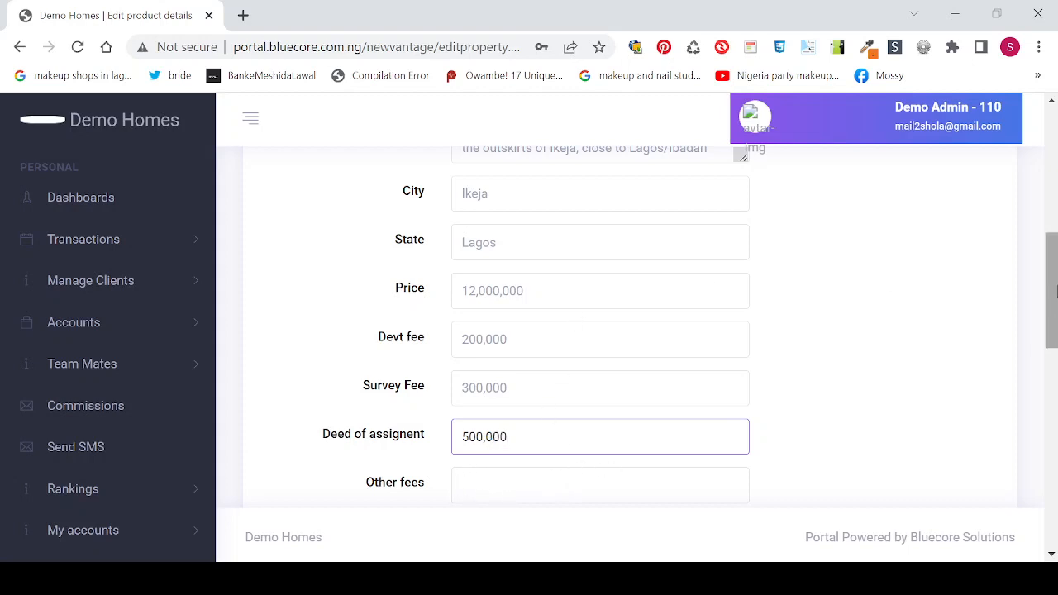
# Step: Enter 10,000 as Other fees, then review the rest of the product edit form
pyautogui.moveTo(1053, 290); pyautogui.dragTo(1054, 349)
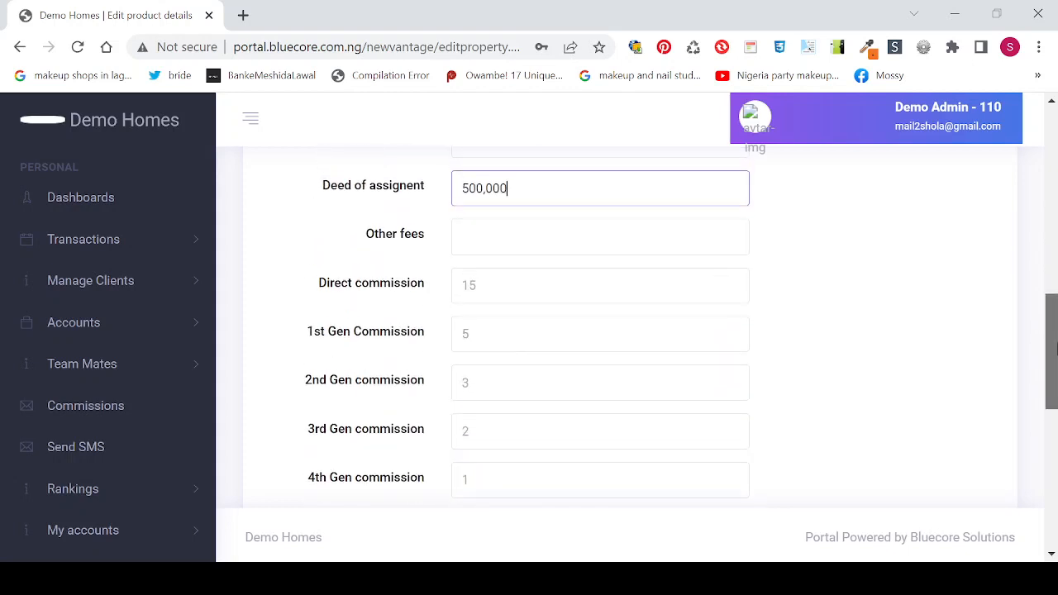
pyautogui.click(477, 245)
pyautogui.write('100000')
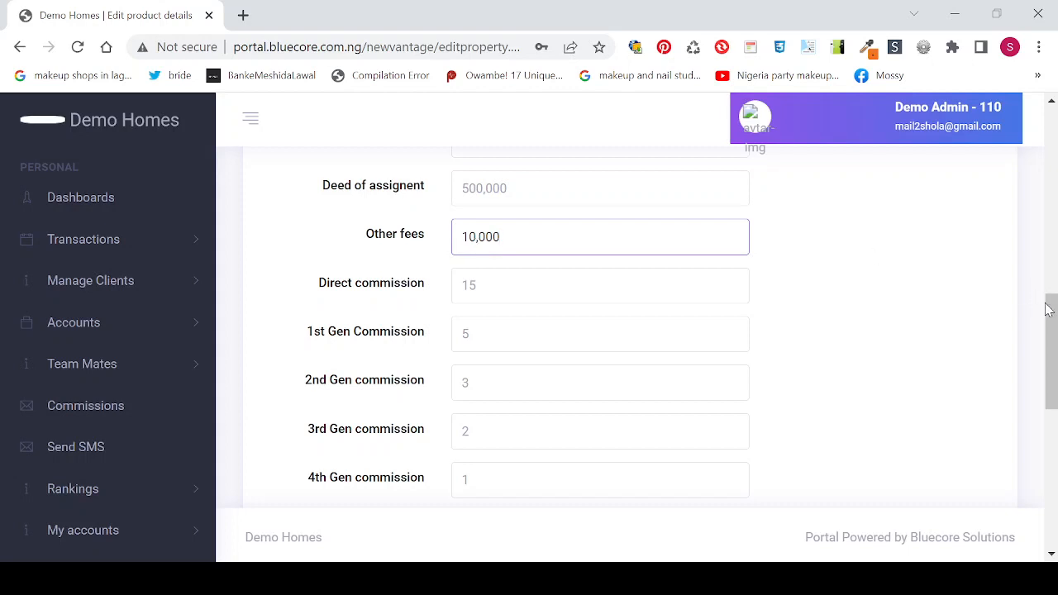
pyautogui.moveTo(1049, 316); pyautogui.dragTo(1053, 442)
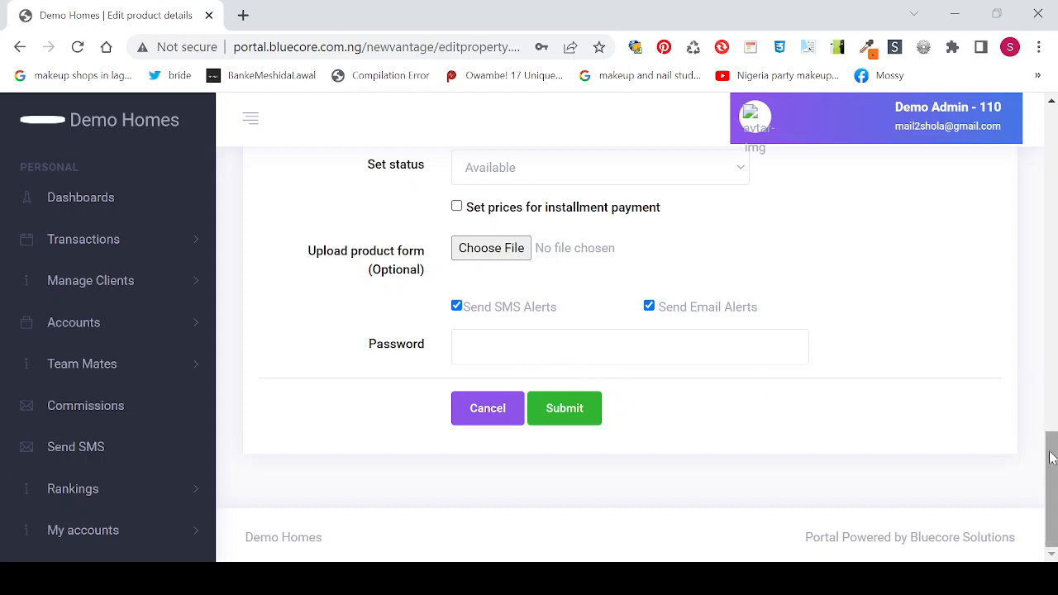
pyautogui.moveTo(1053, 443); pyautogui.dragTo(1022, 176)
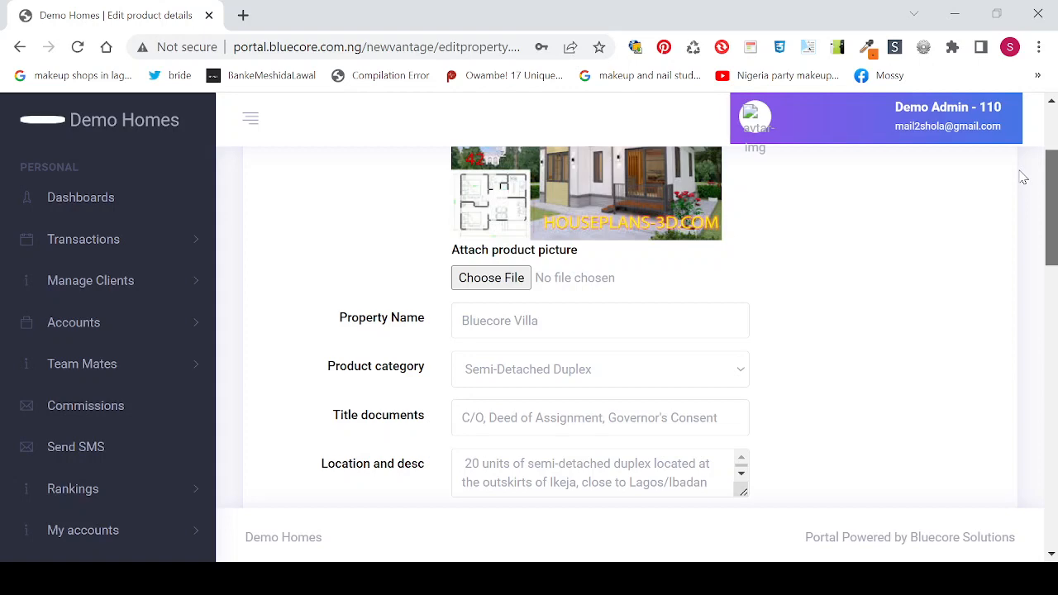
pyautogui.moveTo(1022, 176); pyautogui.dragTo(1024, 259)
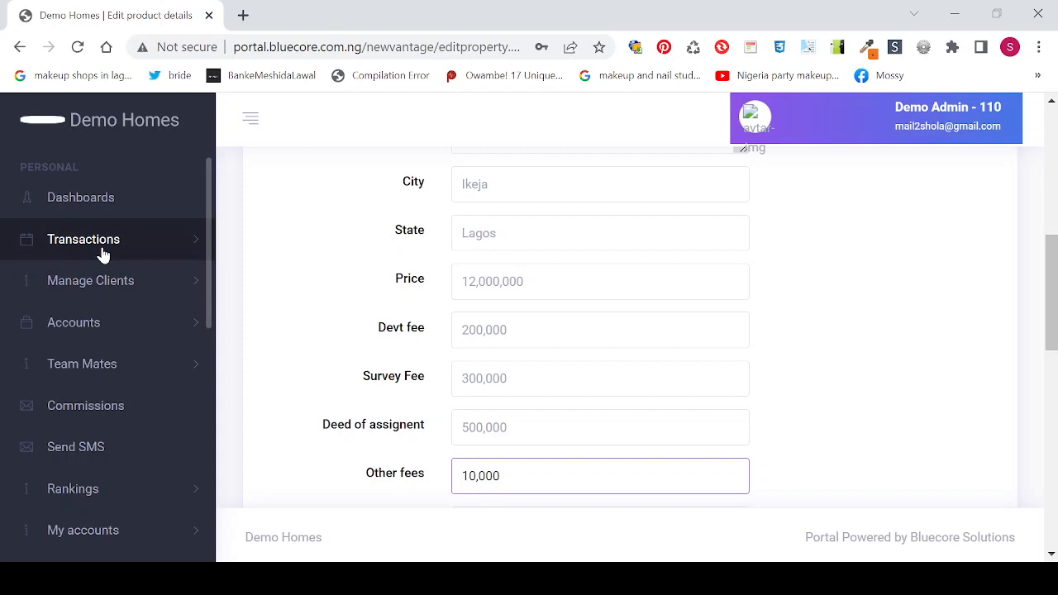
# Step: Open Transactions > Statutory Payments and look up a saved client ID, returning invalid client details
pyautogui.click(139, 243)
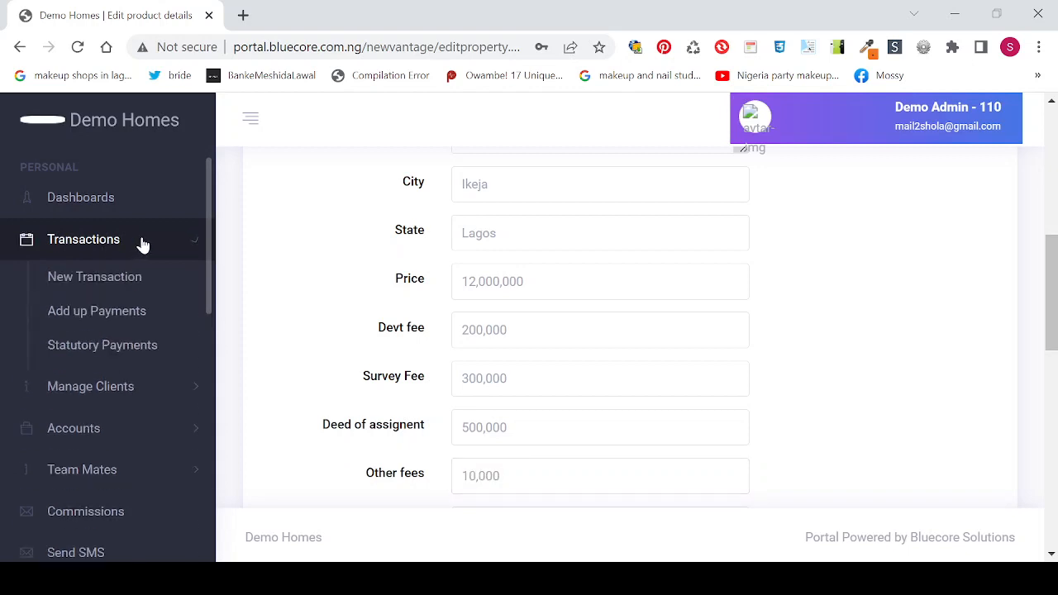
pyautogui.click(146, 356)
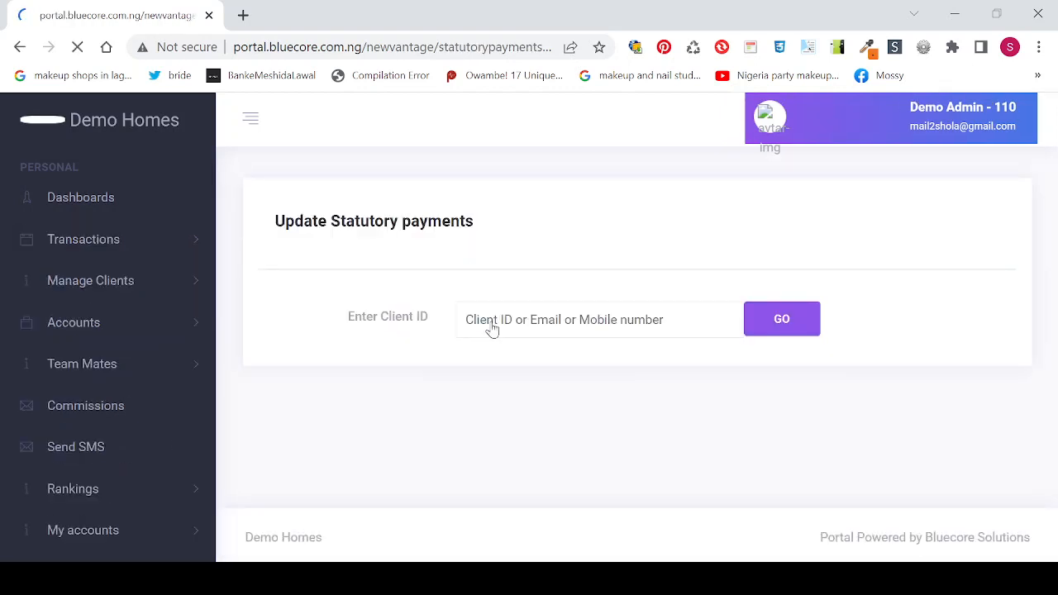
pyautogui.click(500, 319)
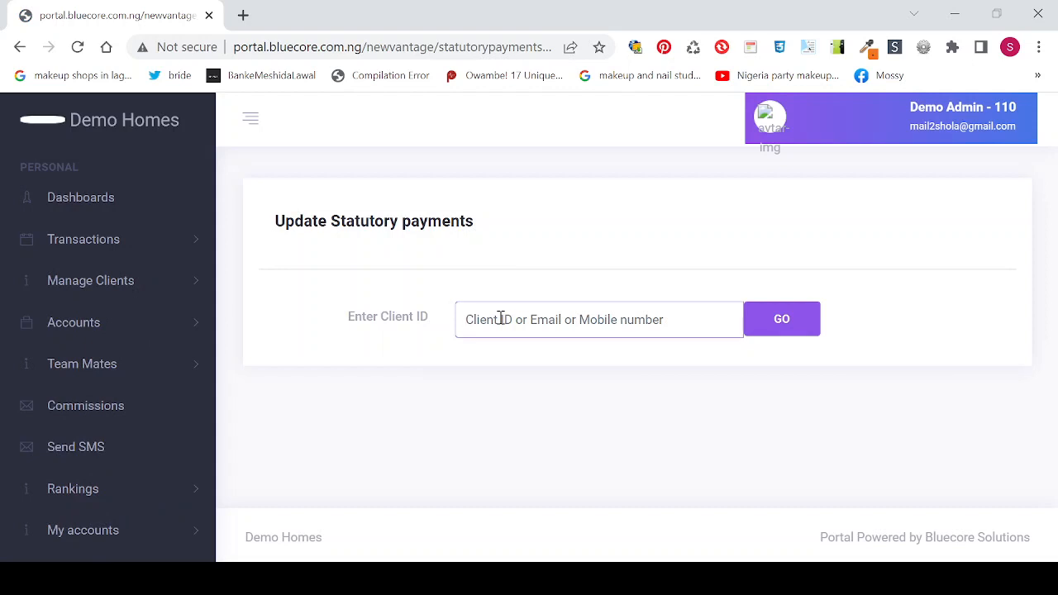
pyautogui.click(613, 355)
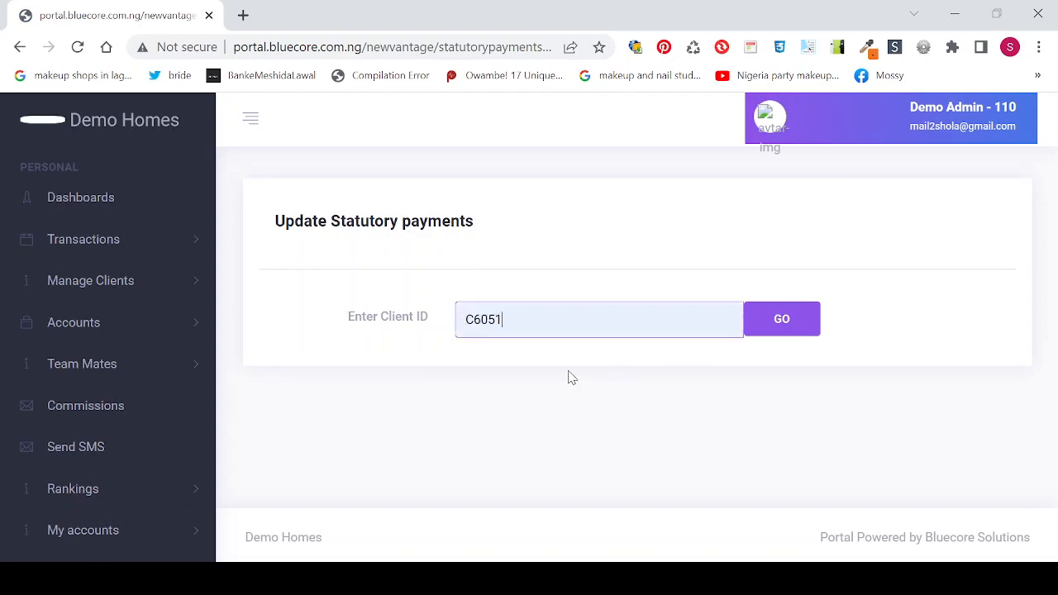
pyautogui.click(788, 327)
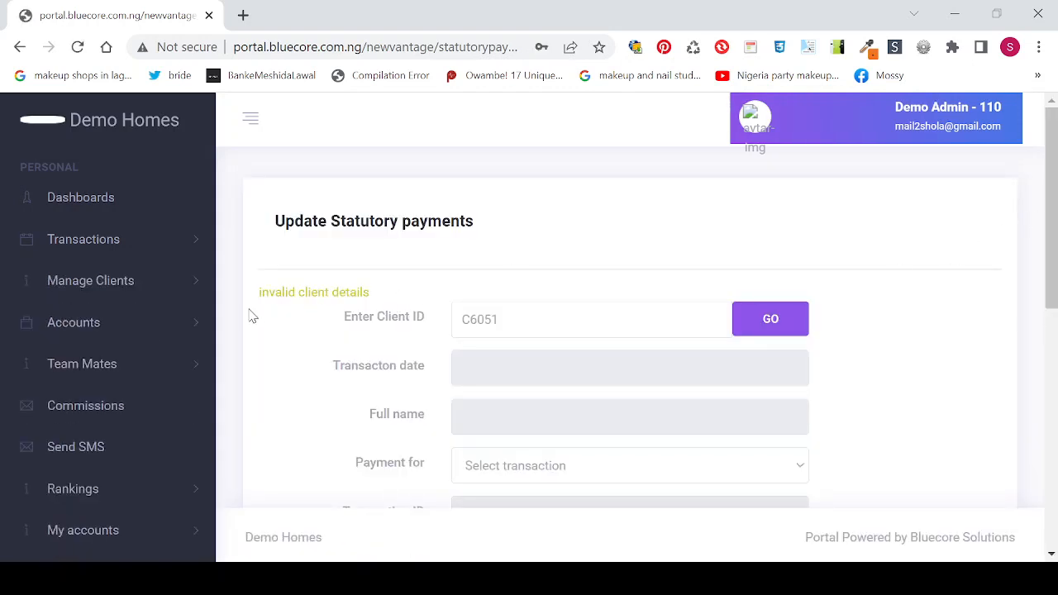
# Step: Clear the Client ID field on the statutory payments page
pyautogui.click(514, 317)
pyautogui.press('BackSpace')
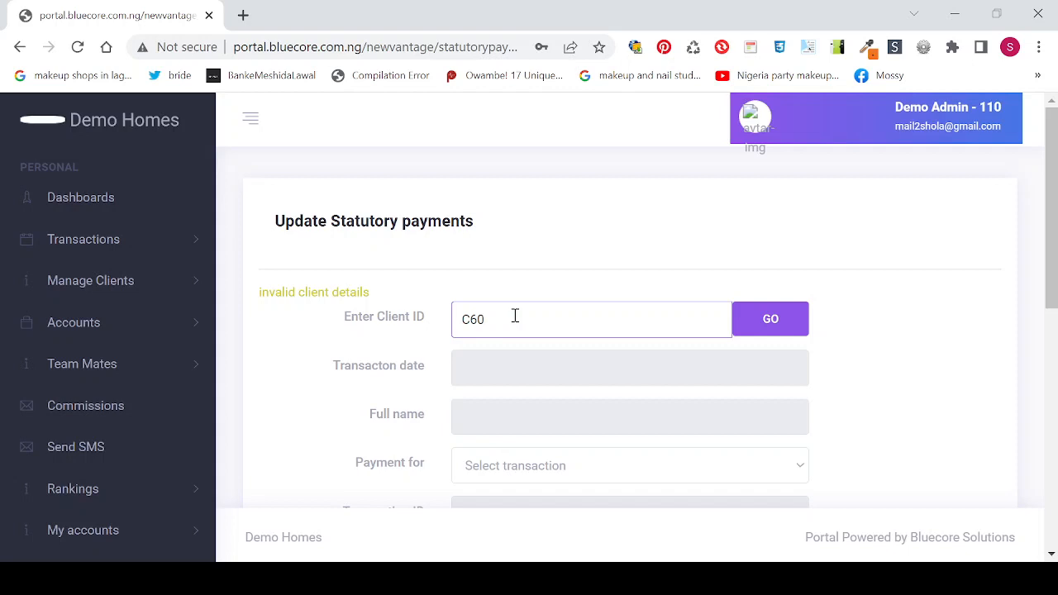
pyautogui.press('BackSpace')
pyautogui.press('BackSpace')
pyautogui.press('BackSpace')
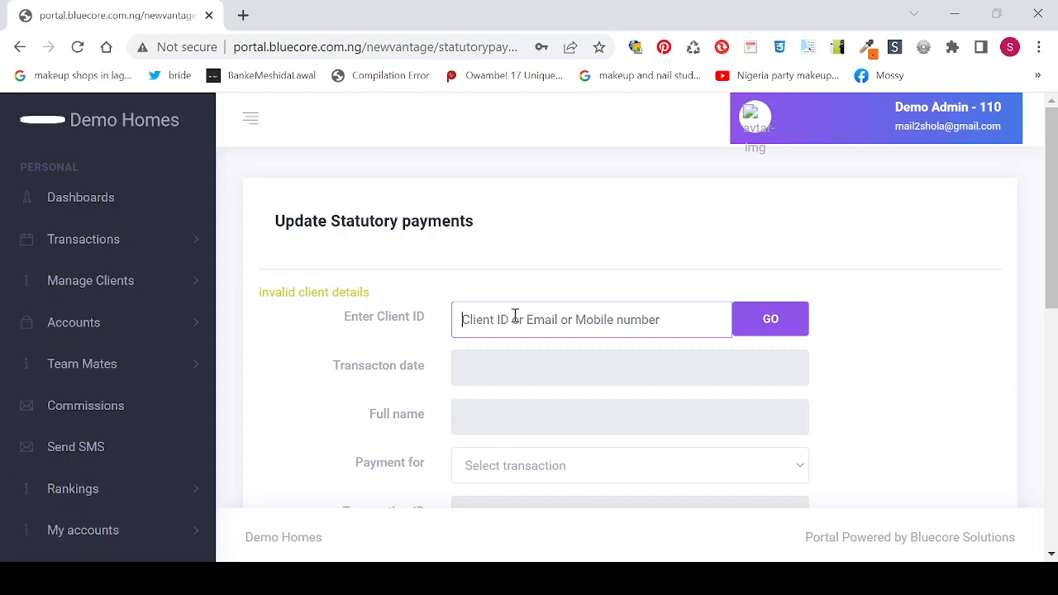
# Step: Open the registered clients list and select the client's ID for copying
pyautogui.click(111, 281)
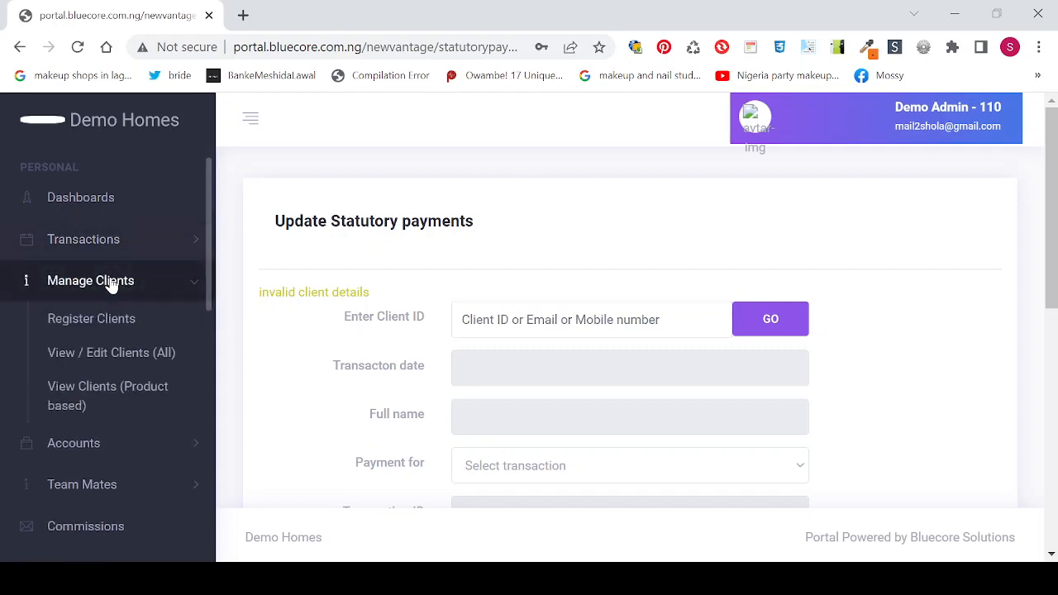
pyautogui.click(102, 358)
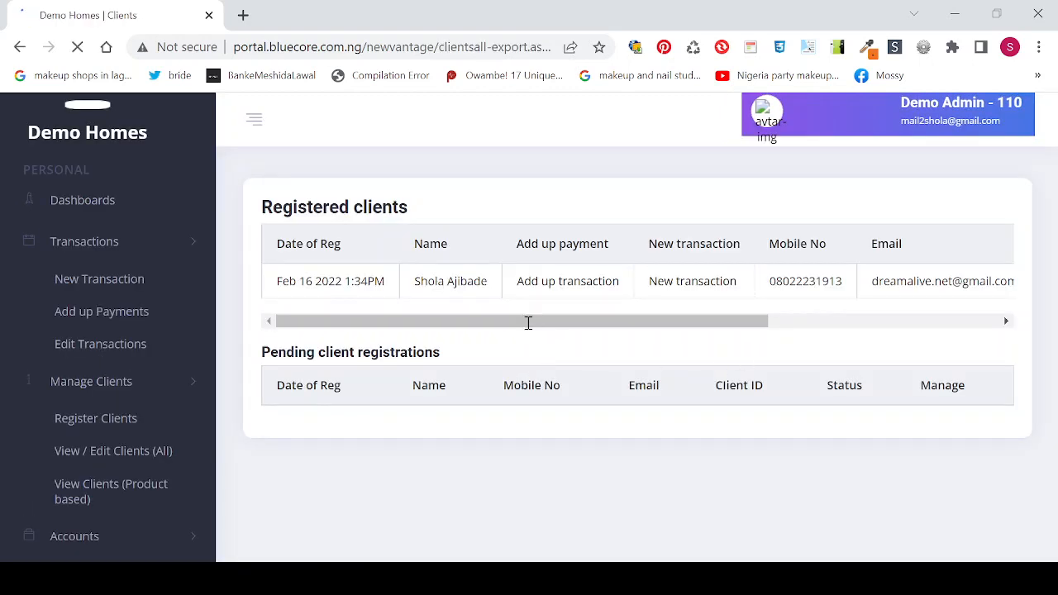
pyautogui.moveTo(529, 438); pyautogui.dragTo(732, 440)
pyautogui.doubleClick(756, 324)
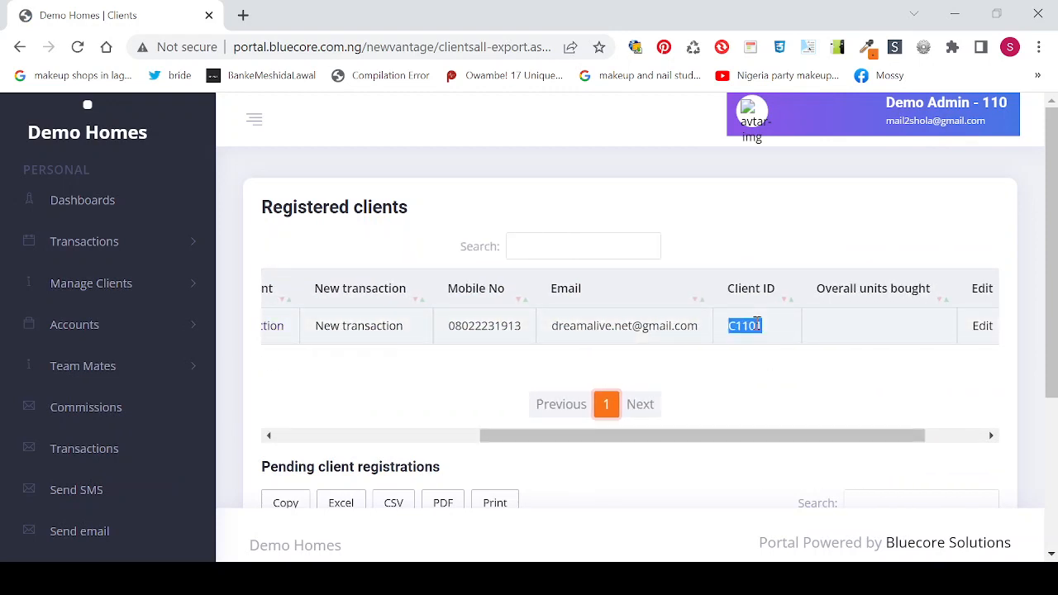
# Step: Reload the clients page, then go back to the Statutory Payments form
pyautogui.click(130, 240)
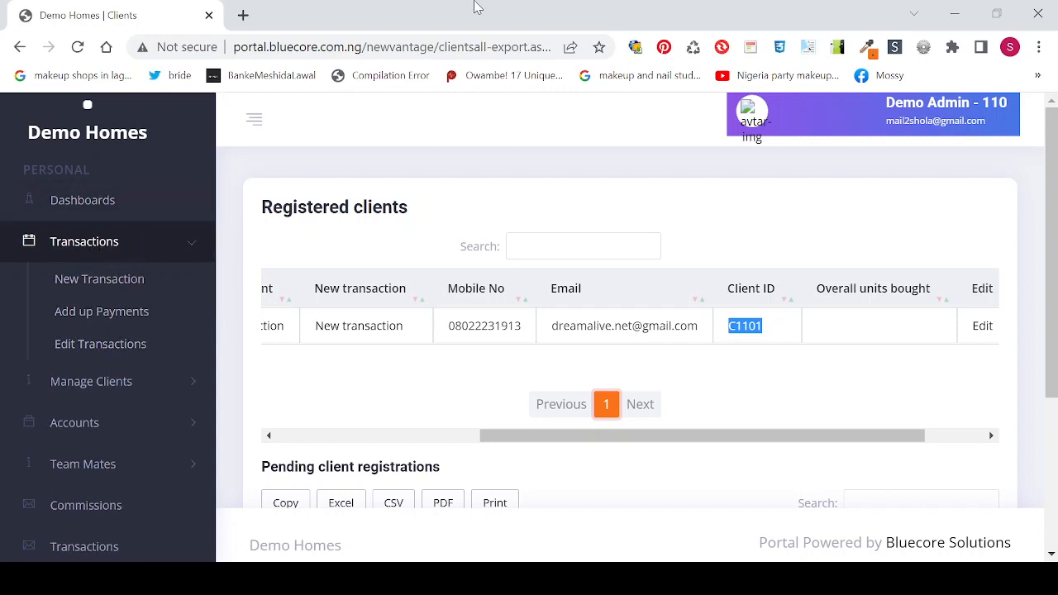
pyautogui.click(409, 47)
pyautogui.press('Return')
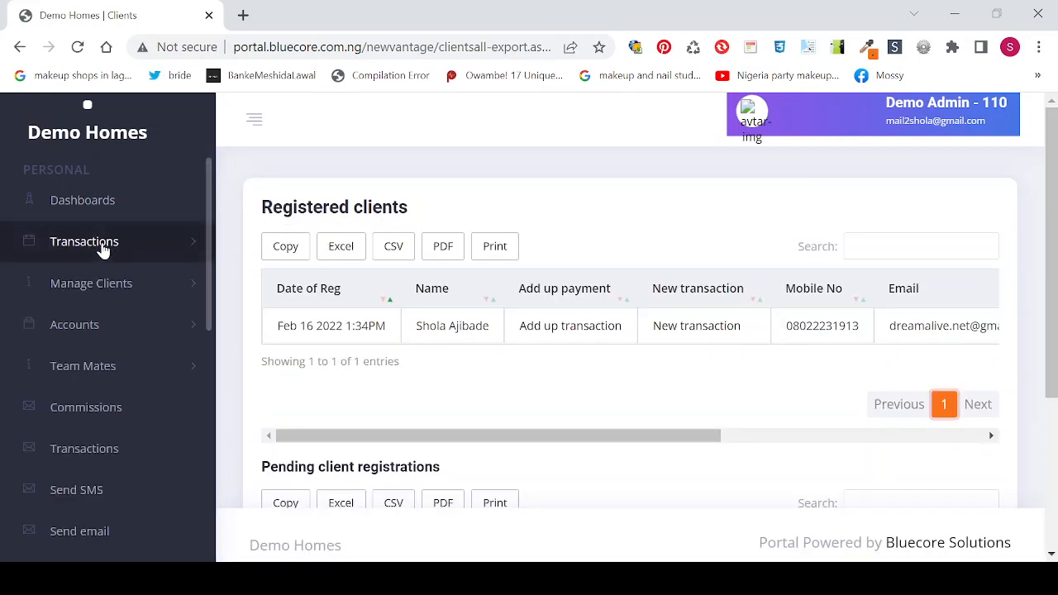
pyautogui.click(103, 249)
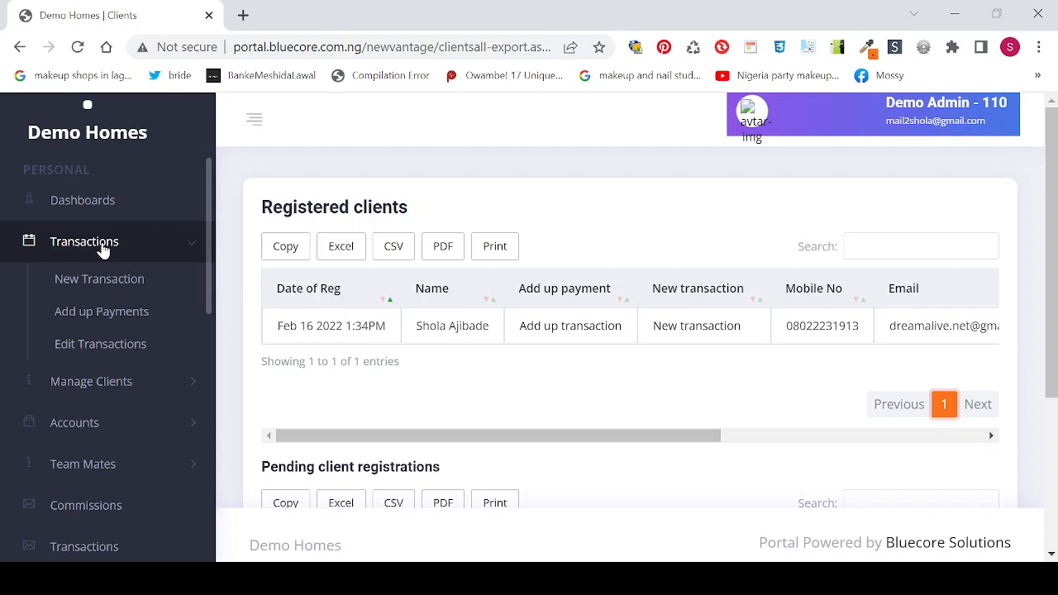
pyautogui.click(140, 383)
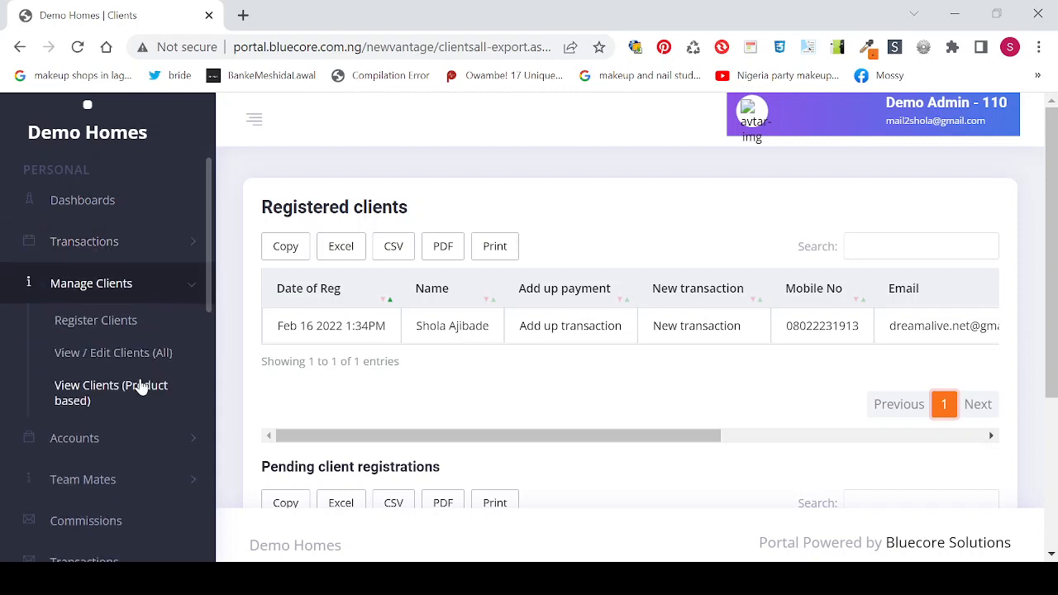
pyautogui.click(113, 284)
pyautogui.click(118, 250)
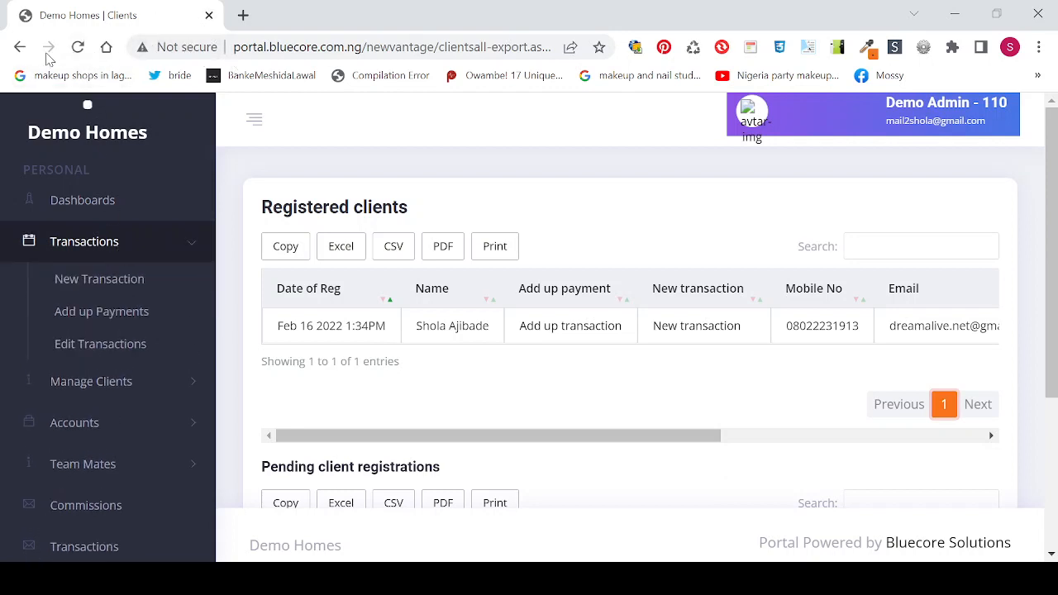
pyautogui.click(21, 47)
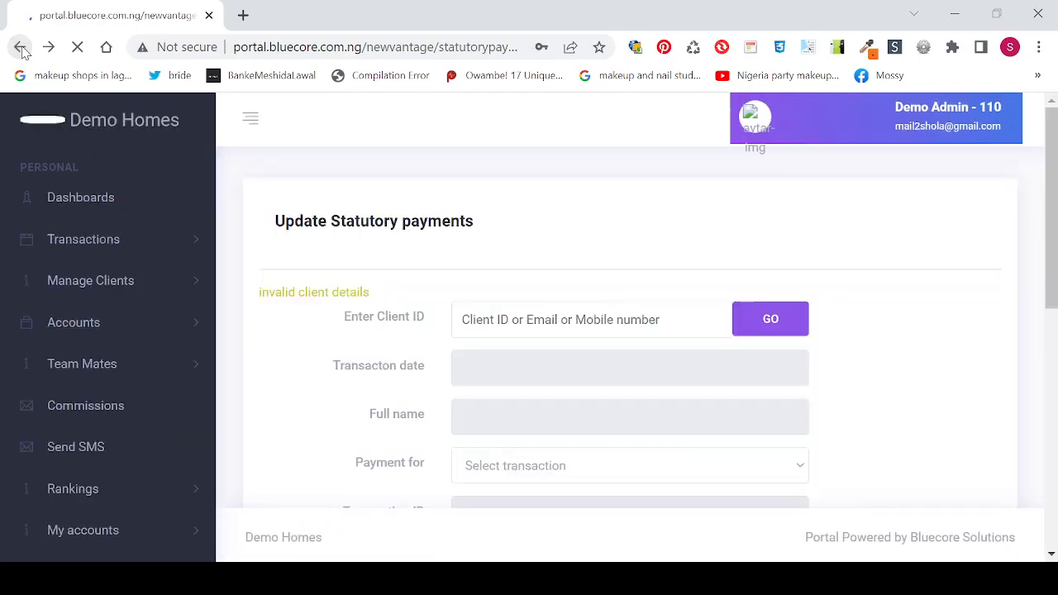
# Step: Look up the client by their ID, showing their name and no outstanding transaction
pyautogui.click(517, 324)
pyautogui.write('C1101')
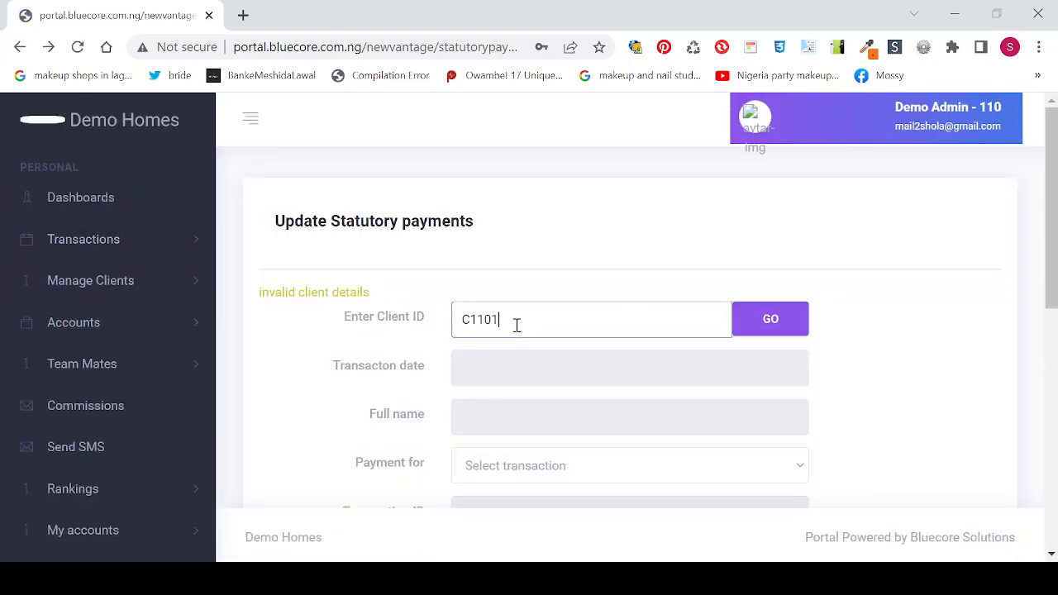
pyautogui.click(760, 328)
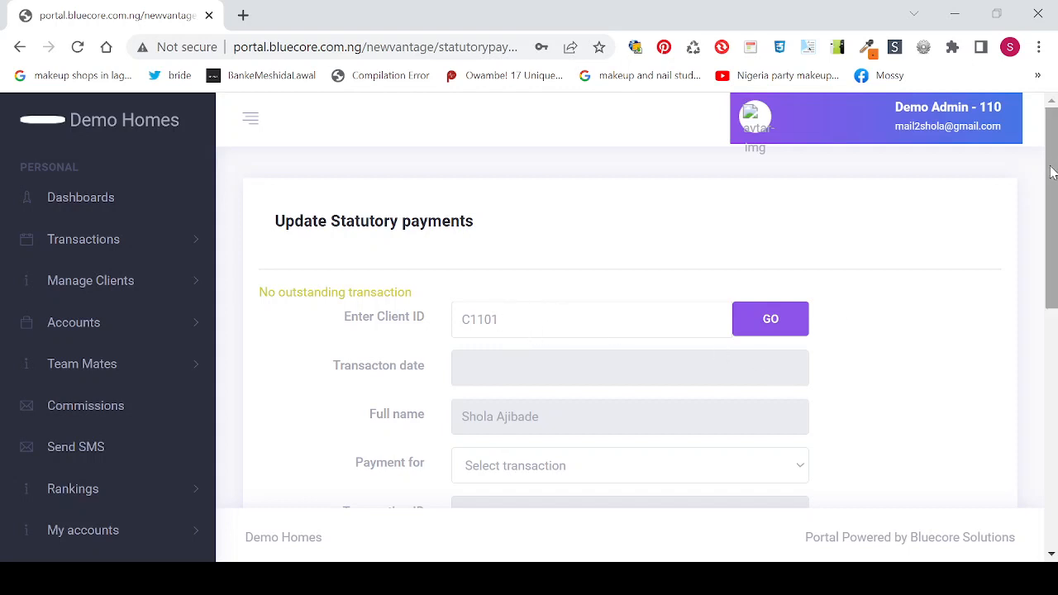
# Step: Clear the 0.00 from the Amount just paid field
pyautogui.moveTo(1052, 171); pyautogui.dragTo(1050, 199)
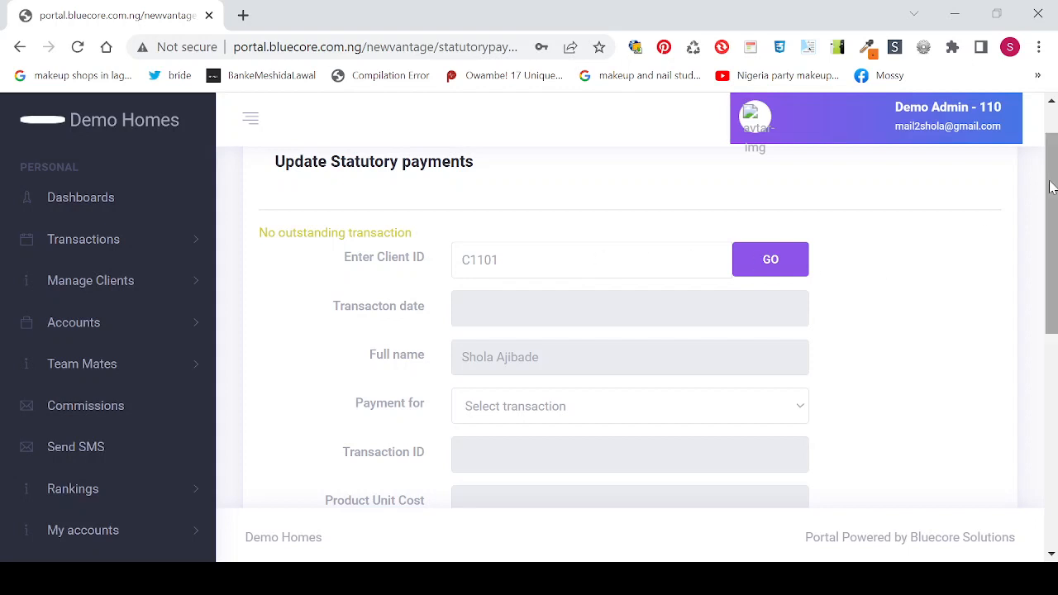
pyautogui.moveTo(1050, 187); pyautogui.dragTo(1056, 320)
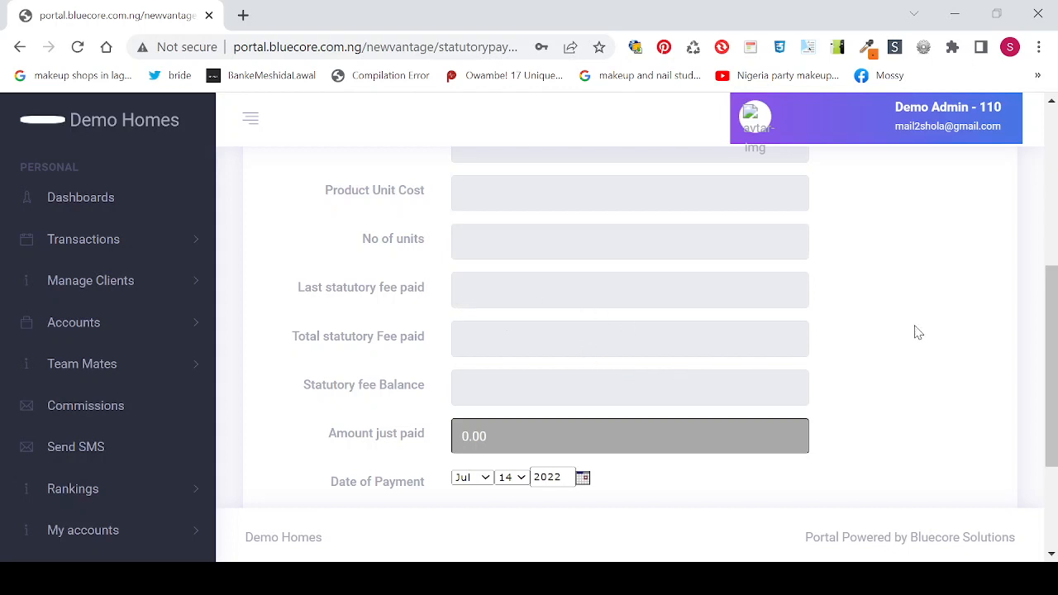
pyautogui.moveTo(1054, 346)
pyautogui.mouseDown()
pyautogui.moveTo(1053, 245)
pyautogui.moveTo(1055, 360)
pyautogui.mouseUp()
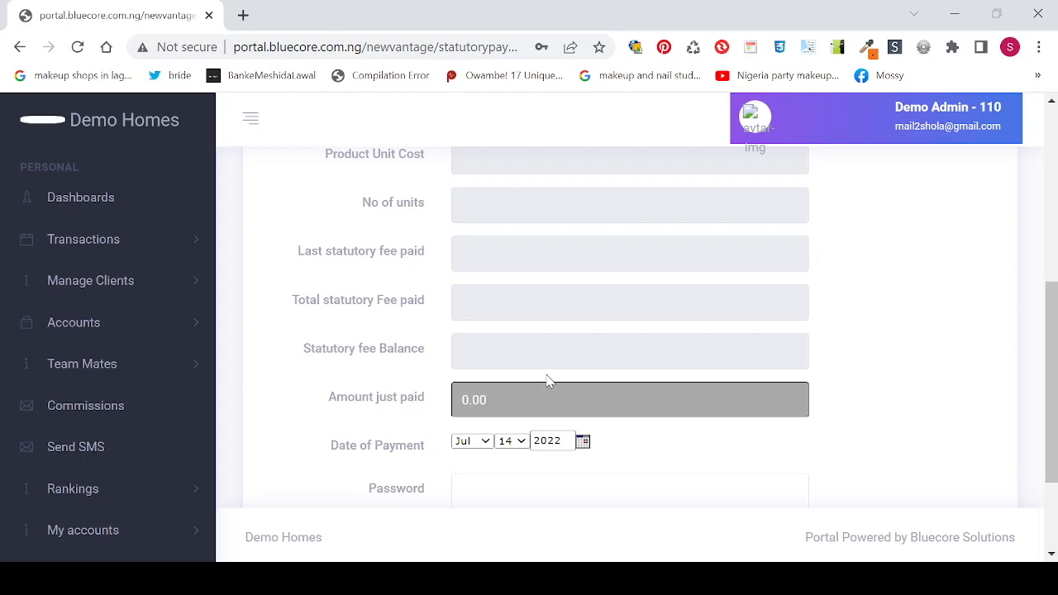
pyautogui.click(497, 397)
pyautogui.press('BackSpace')
pyautogui.press('BackSpace')
pyautogui.press('BackSpace')
pyautogui.press('BackSpace')
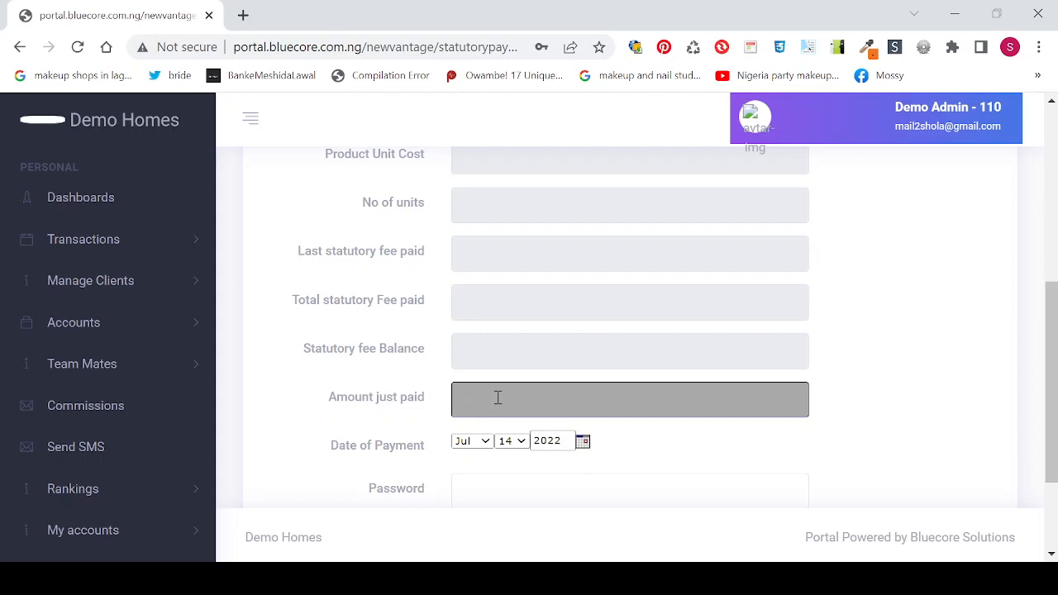
# Step: Enter 3,000,000 as the amount just paid and review the form dated Jul 14 2022
pyautogui.write('3000000')
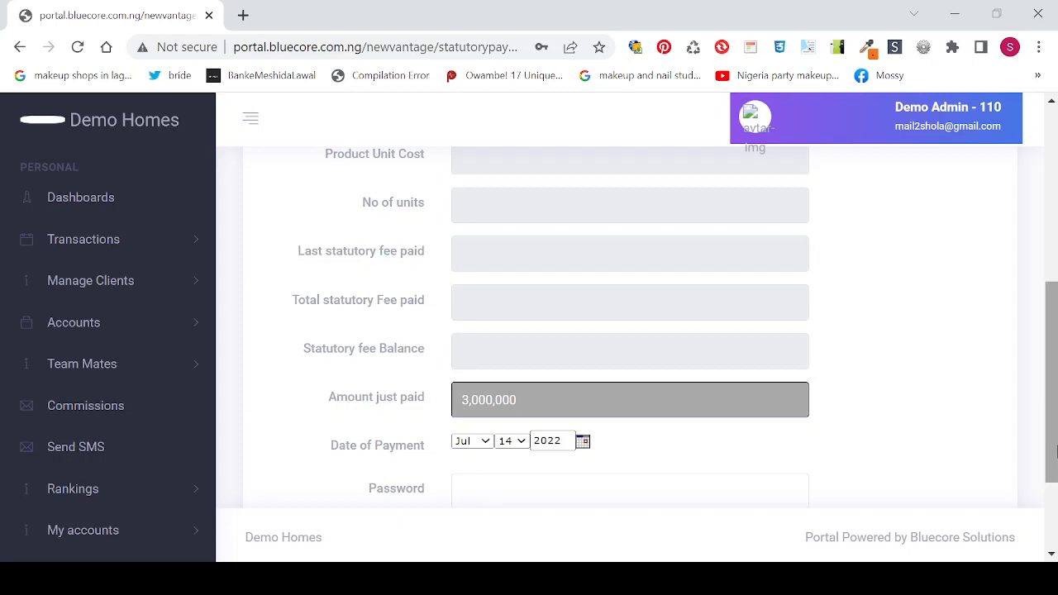
pyautogui.moveTo(1053, 418); pyautogui.dragTo(1051, 463)
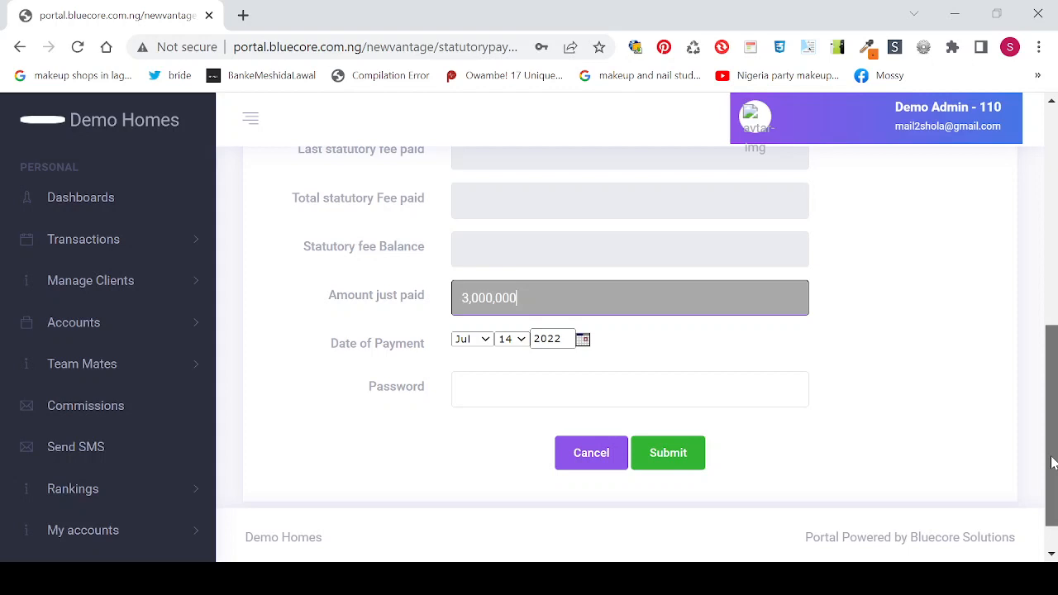
pyautogui.moveTo(1053, 460); pyautogui.dragTo(1056, 429)
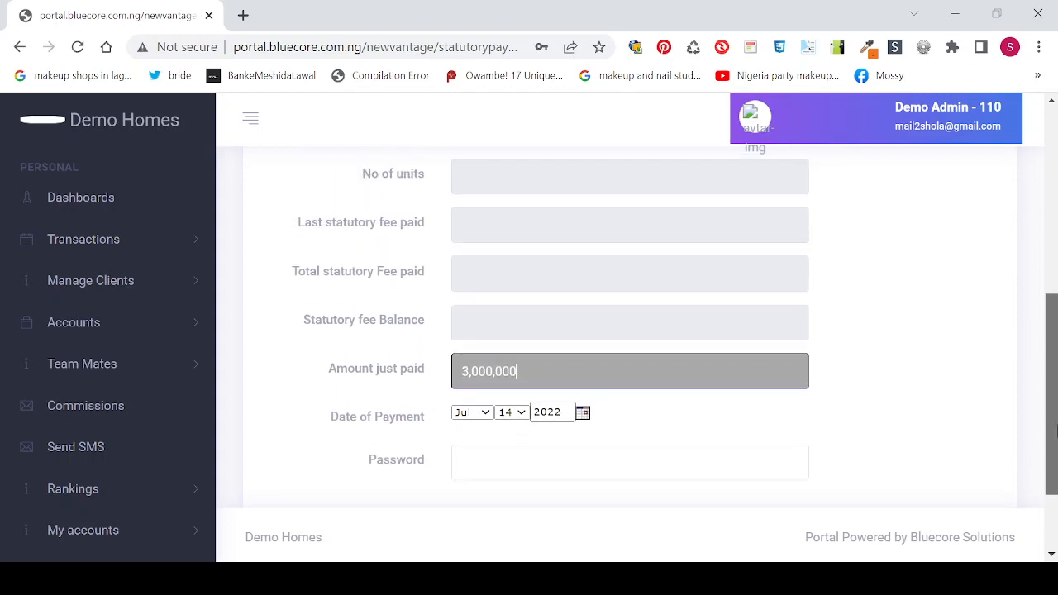
pyautogui.moveTo(1056, 430); pyautogui.dragTo(1046, 297)
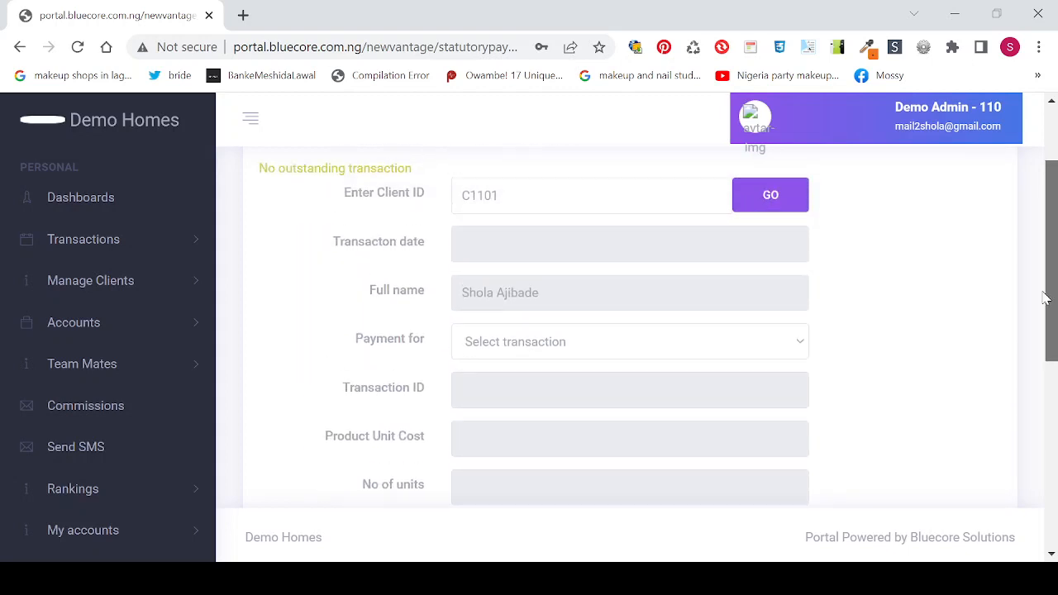
pyautogui.moveTo(1046, 298); pyautogui.dragTo(1052, 357)
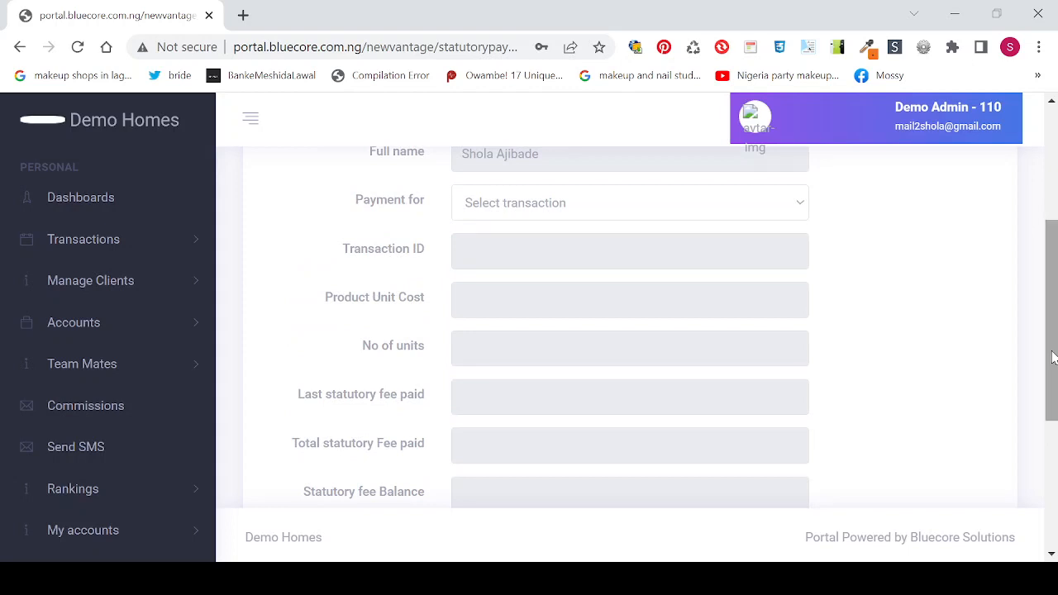
pyautogui.moveTo(1052, 264); pyautogui.dragTo(1054, 361)
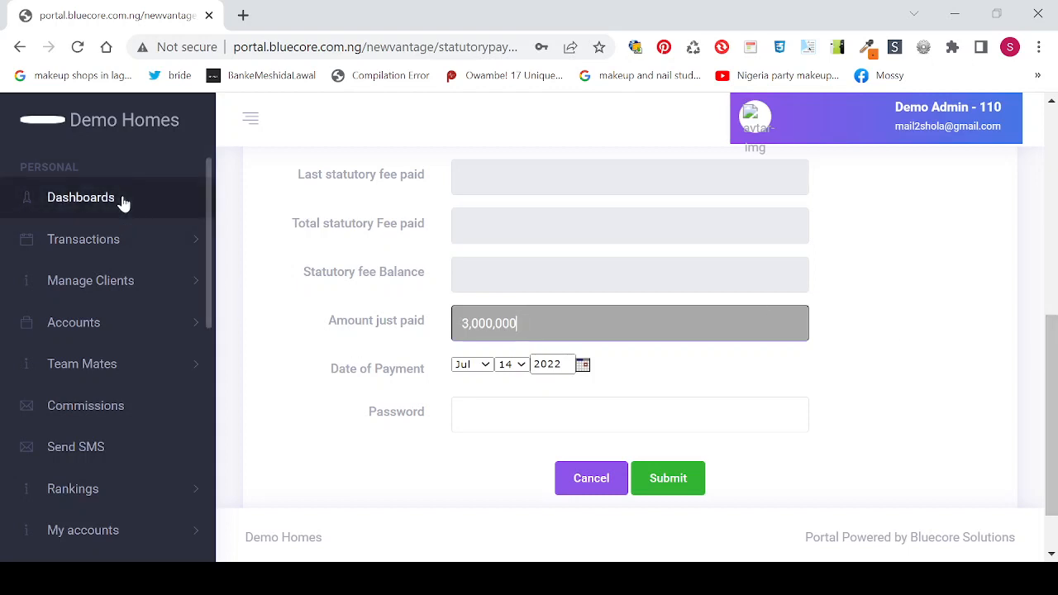
# Step: Return to the admin dashboard and view the product cards, including the N 12,000,000 Ikeja duplex
pyautogui.click(95, 206)
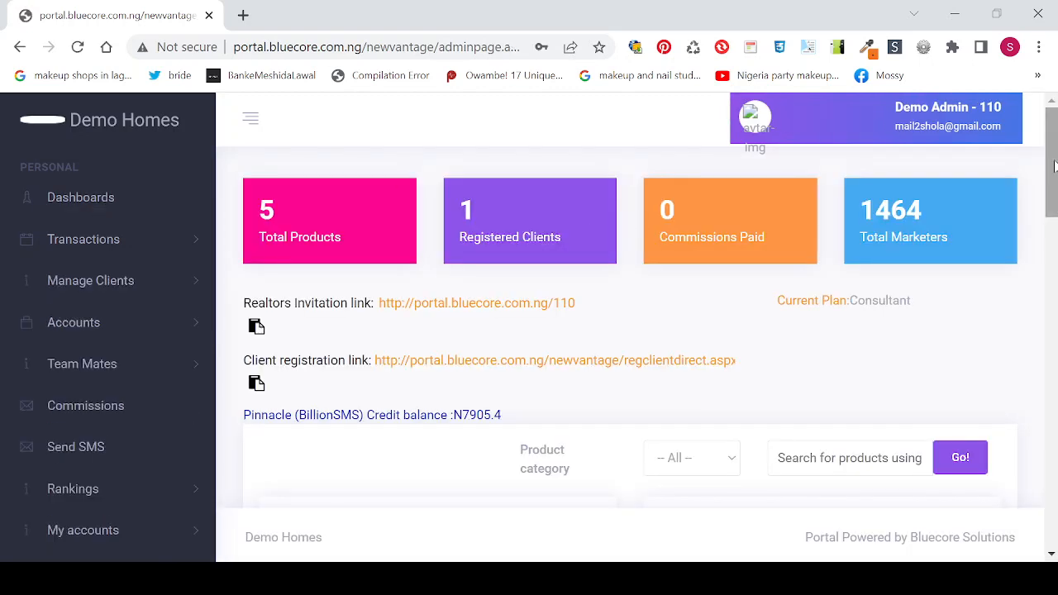
pyautogui.moveTo(1052, 167); pyautogui.dragTo(1052, 295)
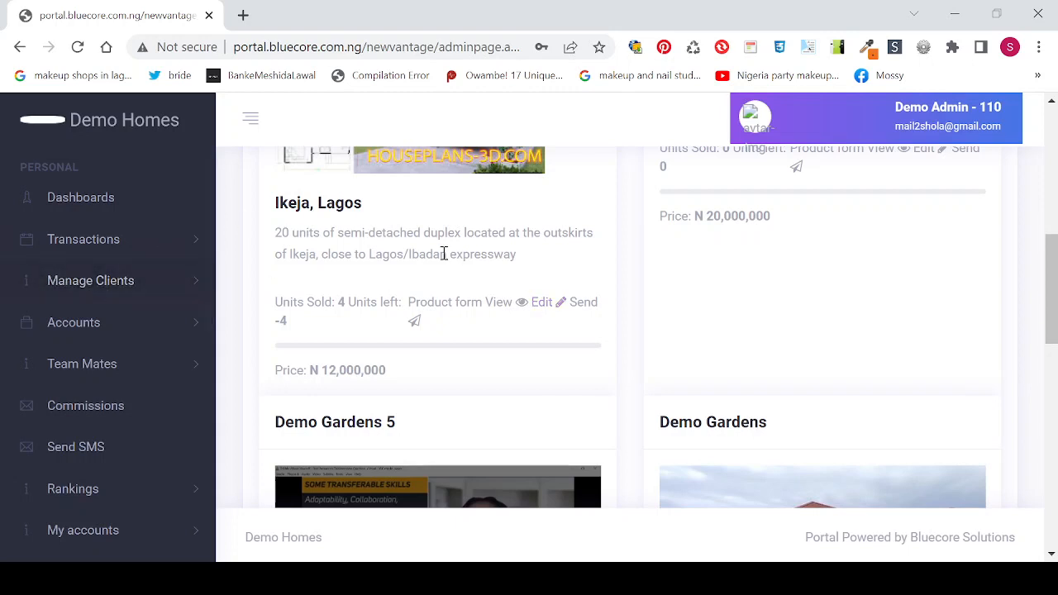
# Step: Edit the Ikeja, Lagos product and enable installment payment pricing
pyautogui.click(541, 305)
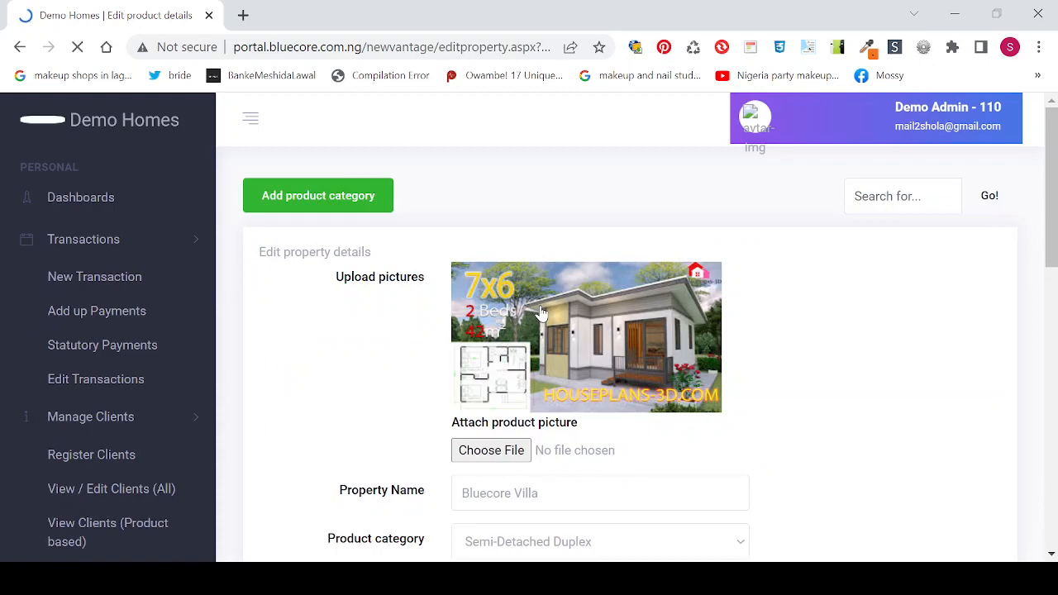
pyautogui.moveTo(1051, 195); pyautogui.dragTo(1054, 459)
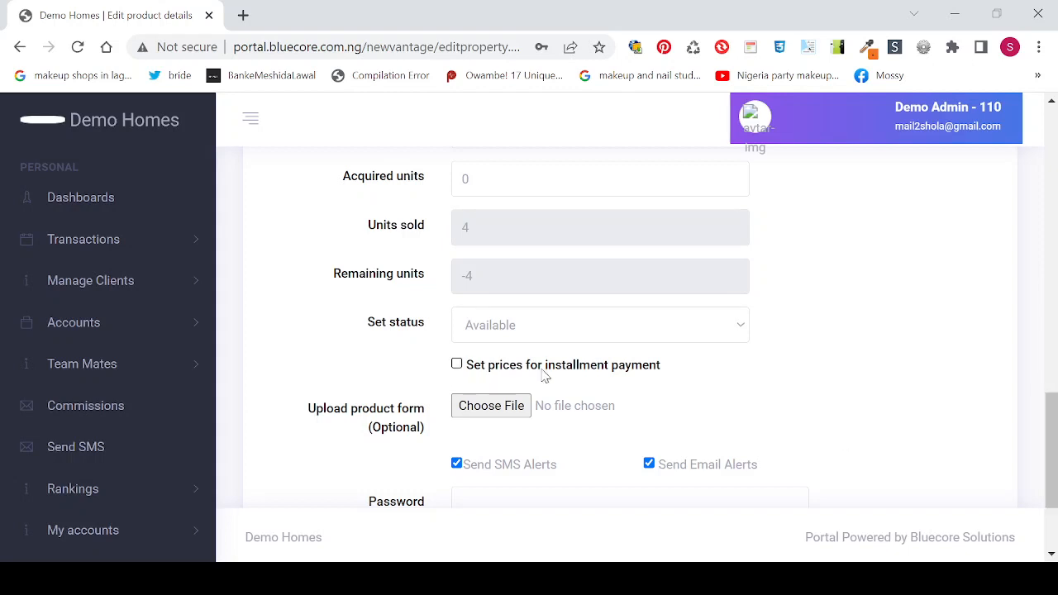
pyautogui.click(458, 366)
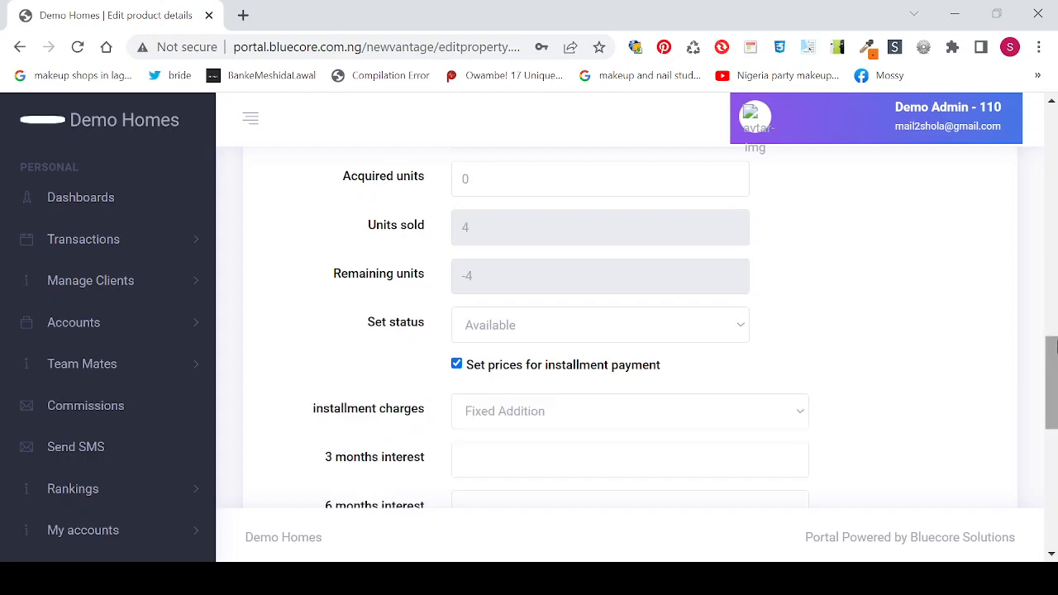
pyautogui.moveTo(1054, 348); pyautogui.dragTo(1054, 366)
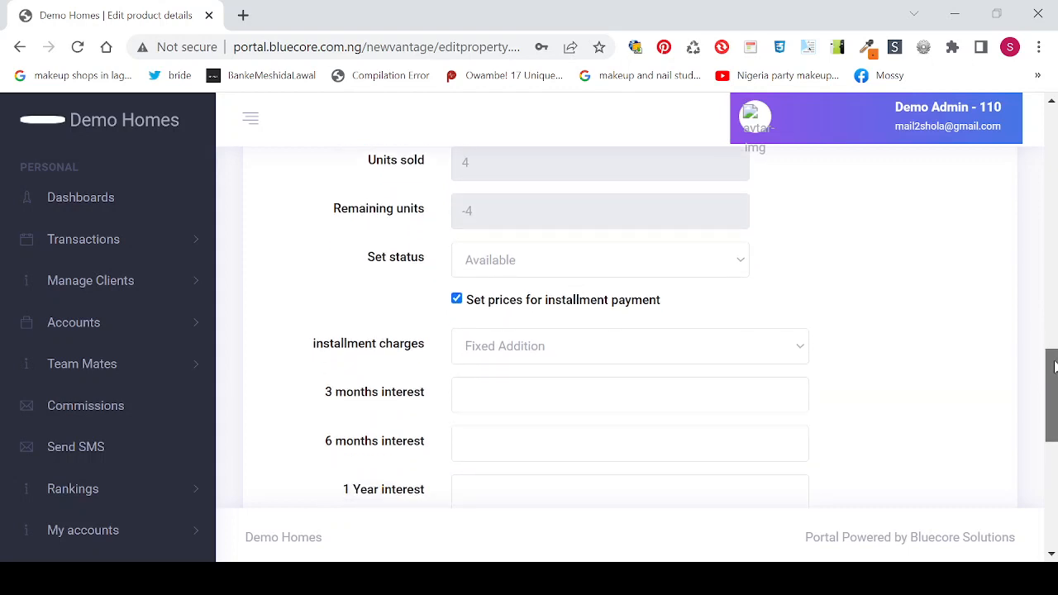
pyautogui.moveTo(1054, 366); pyautogui.dragTo(1054, 390)
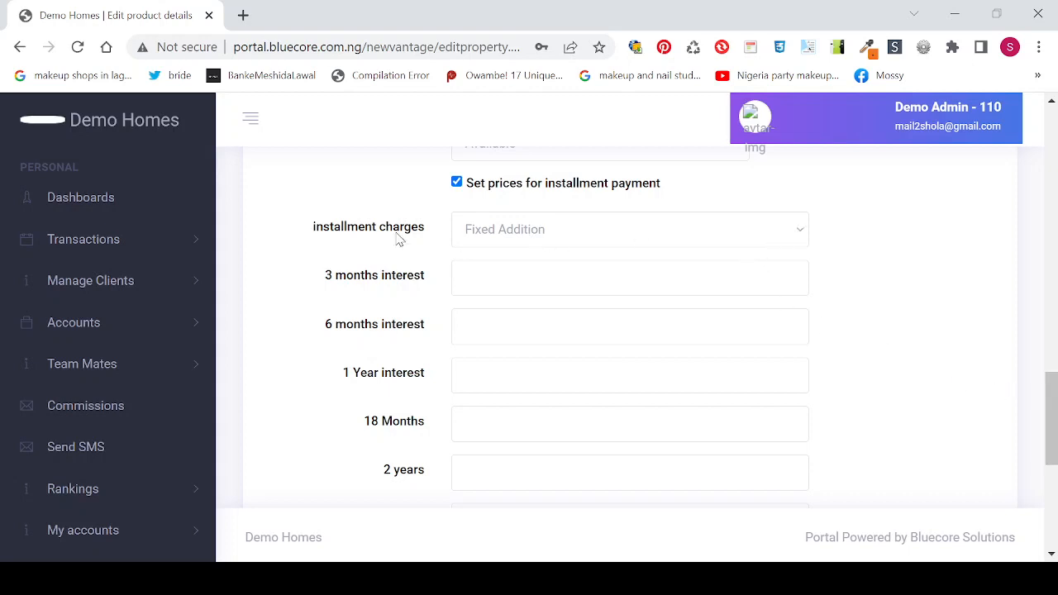
# Step: Change installment charges from Percentage Addition (%) to Fixed Addition
pyautogui.click(560, 232)
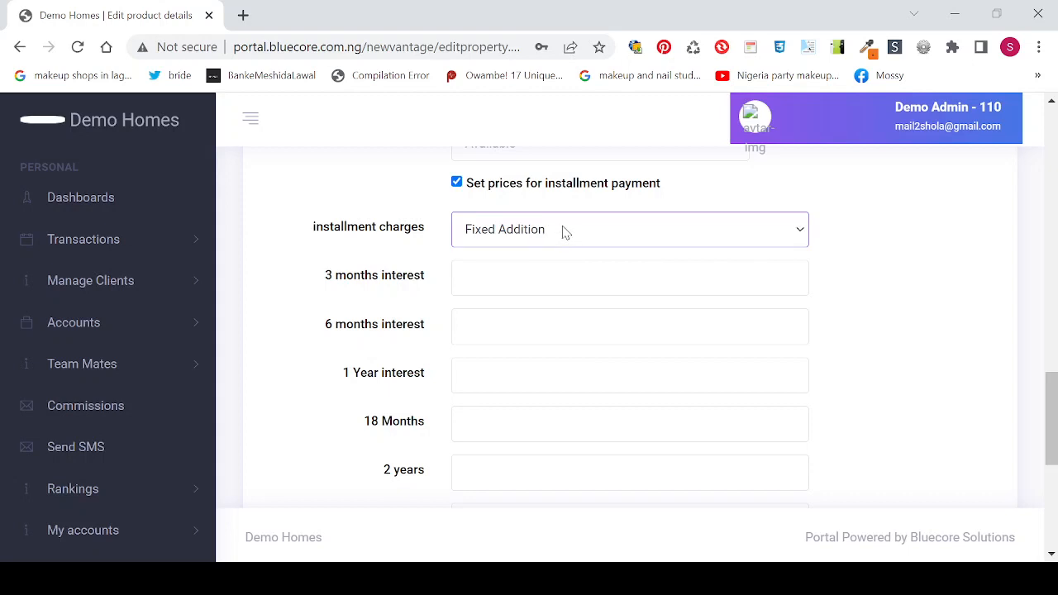
pyautogui.click(551, 271)
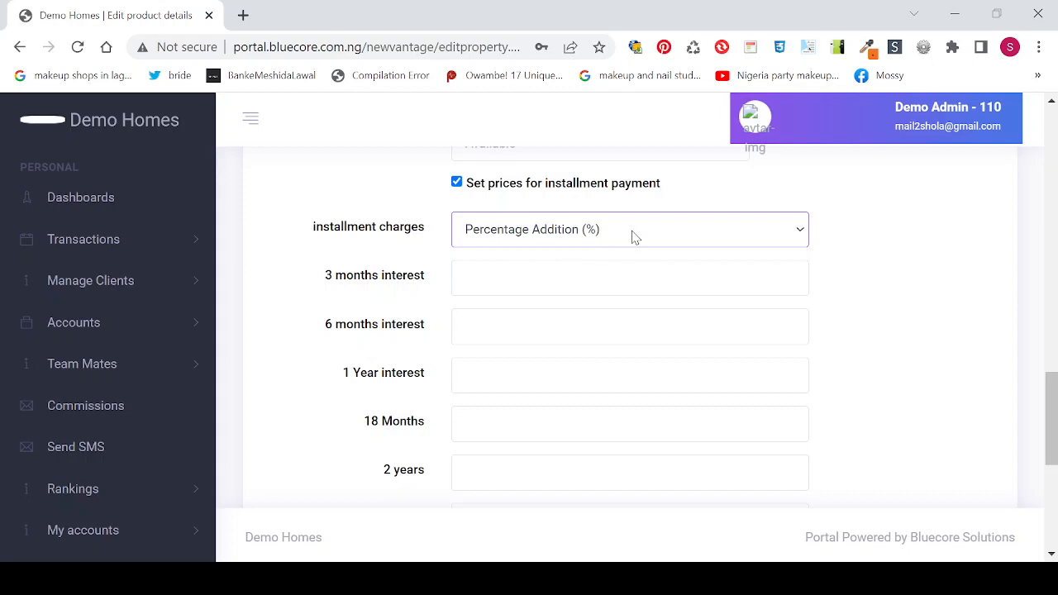
pyautogui.click(593, 256)
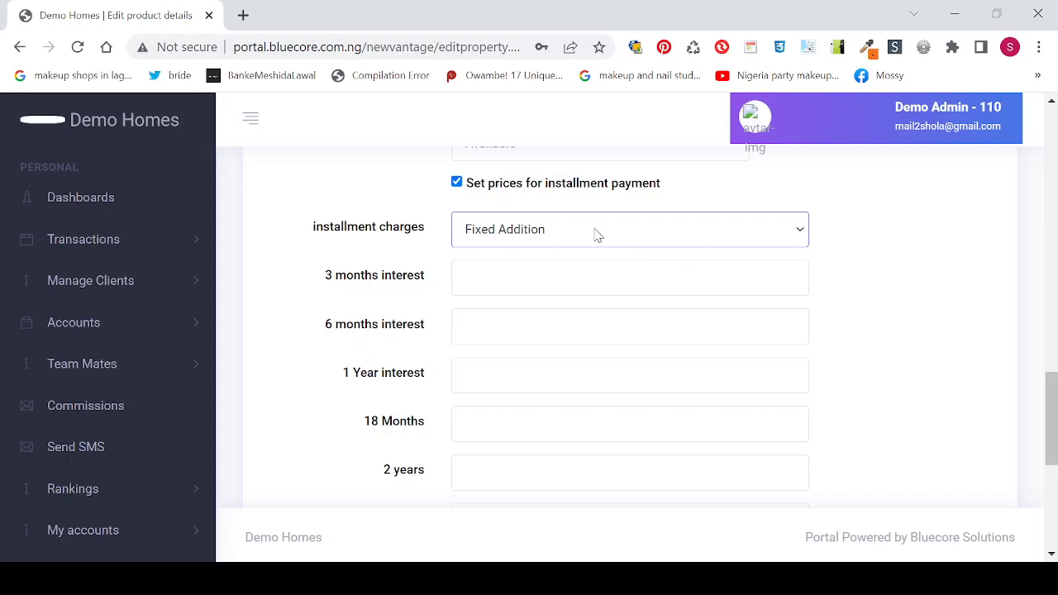
# Step: Set installment charges to 50000 for 3 months, 100000 for 6 months, 120000 for 1 year
pyautogui.click(474, 285)
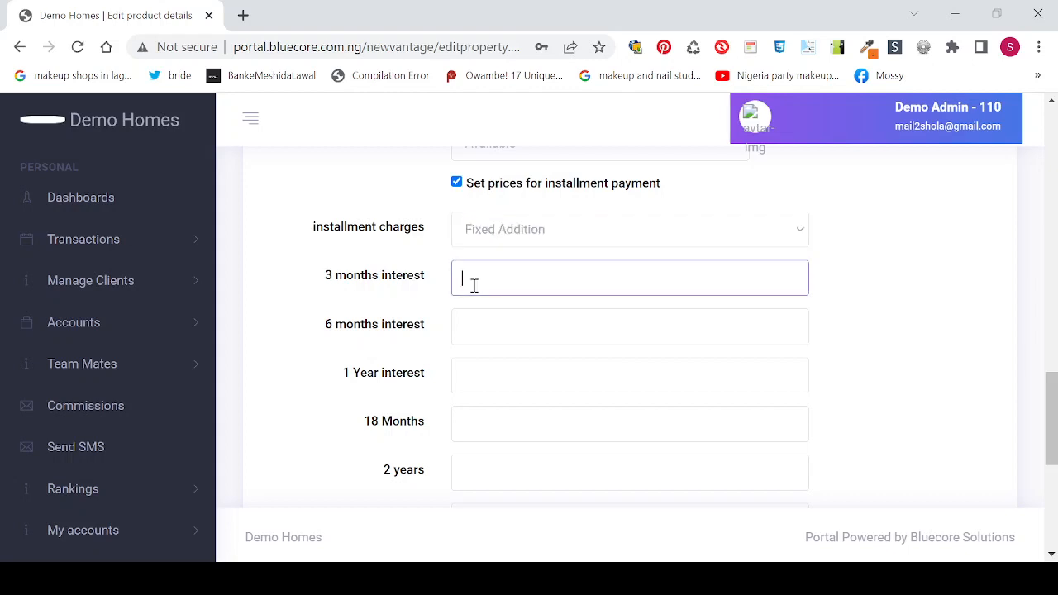
pyautogui.write('50000')
pyautogui.click(470, 329)
pyautogui.write('1')
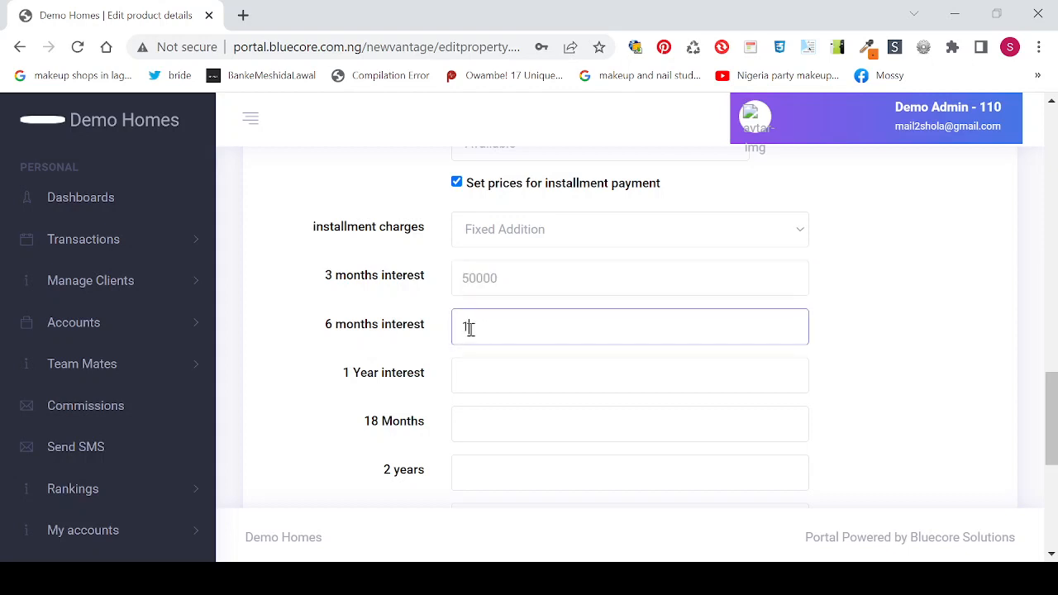
pyautogui.write('00000')
pyautogui.click(485, 382)
pyautogui.write('120000')
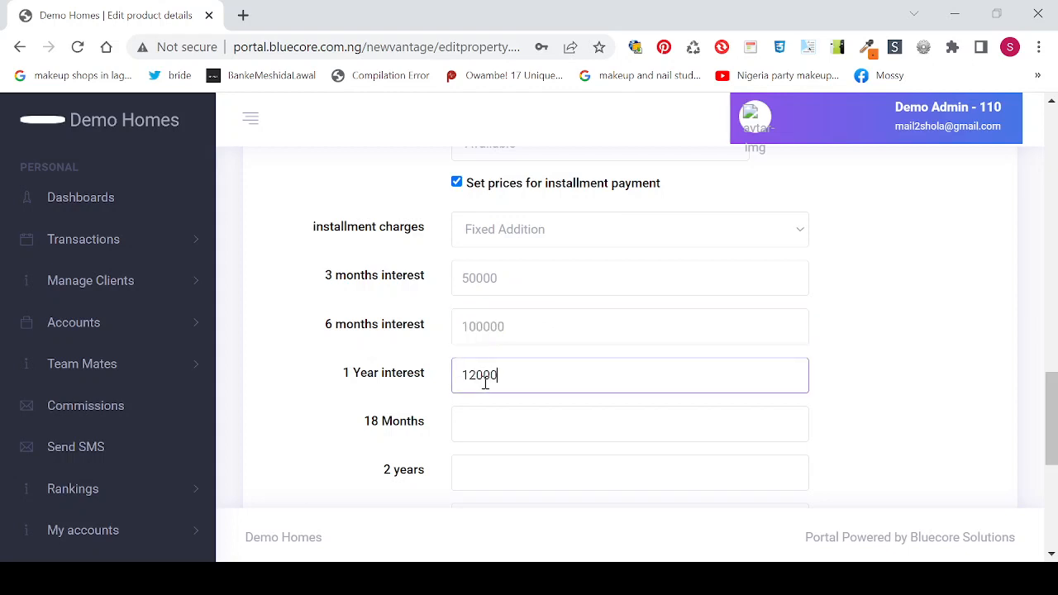
pyautogui.press('BackSpace')
pyautogui.press('BackSpace')
pyautogui.write('00')
# Step: Set 18 months to 1500000 and the 2–10 year charges to 0, then enter the password
pyautogui.click(484, 435)
pyautogui.write('15')
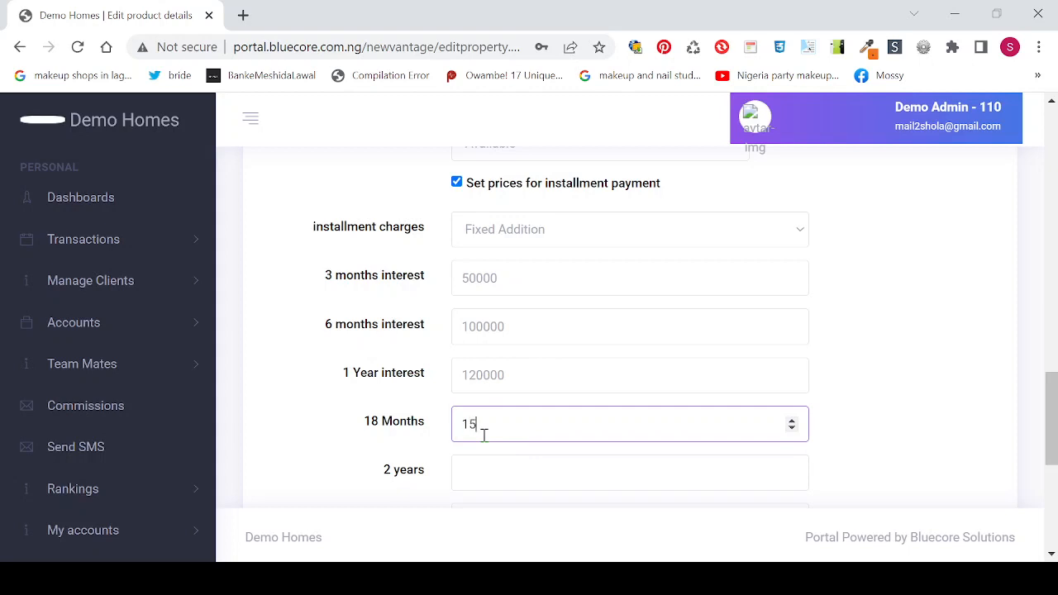
pyautogui.write('00000')
pyautogui.click(491, 467)
pyautogui.write('0')
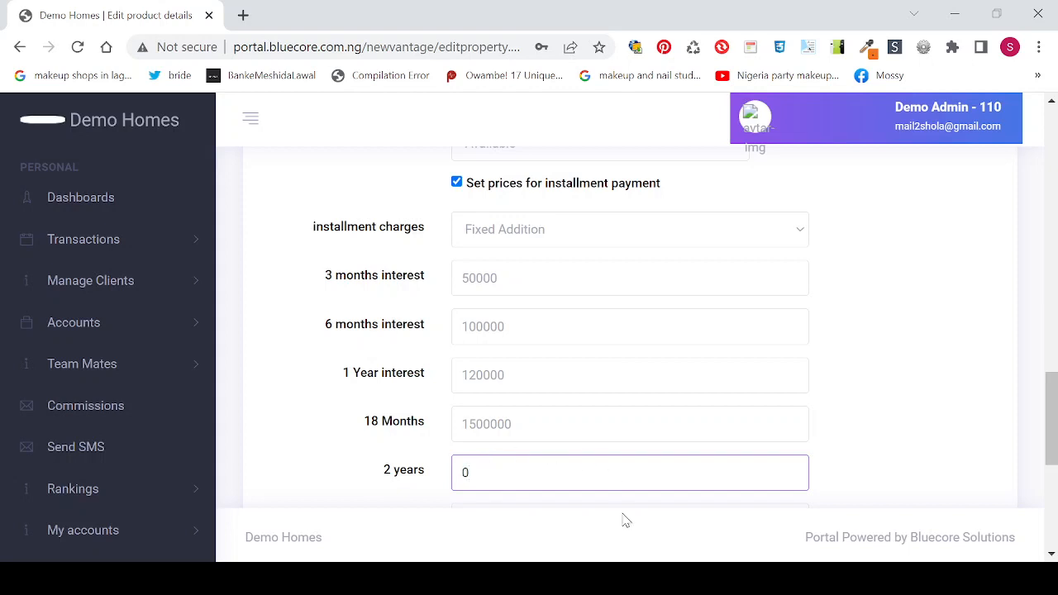
pyautogui.moveTo(1054, 405); pyautogui.dragTo(1053, 469)
pyautogui.click(499, 200)
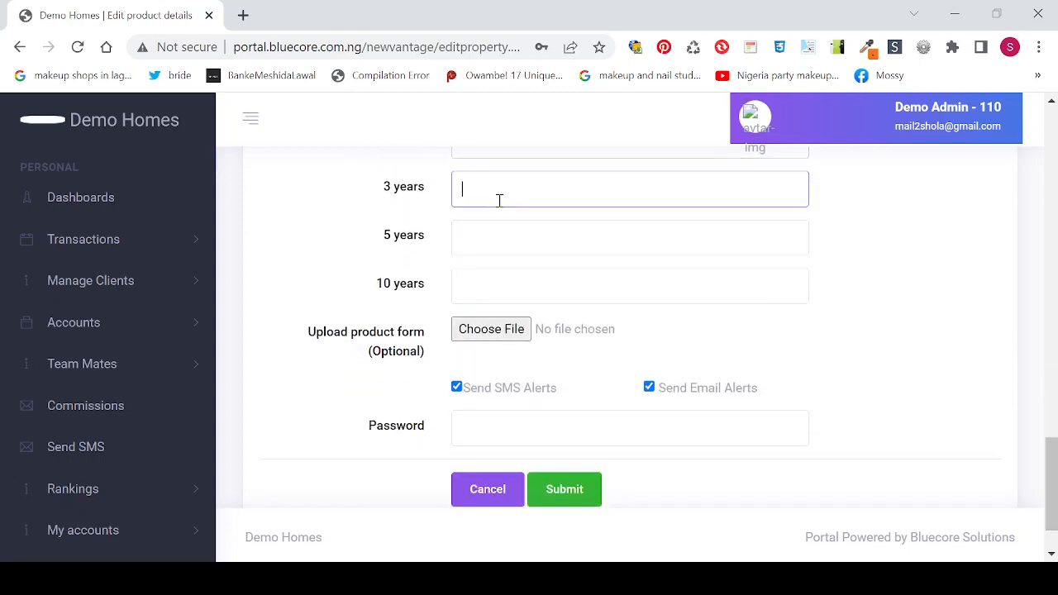
pyautogui.write('0')
pyautogui.click(485, 233)
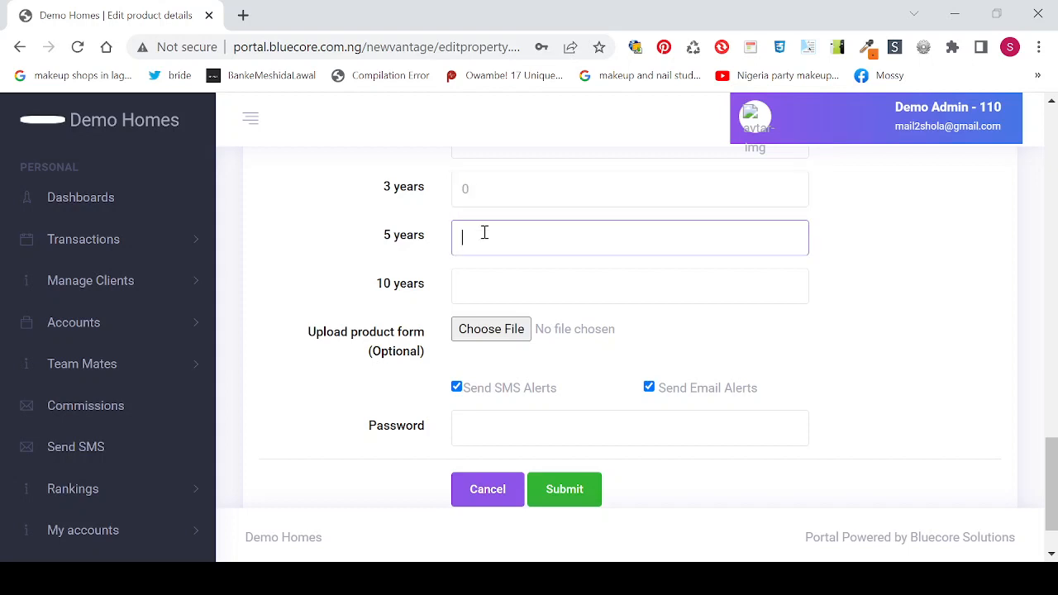
pyautogui.click(474, 286)
pyautogui.write('0')
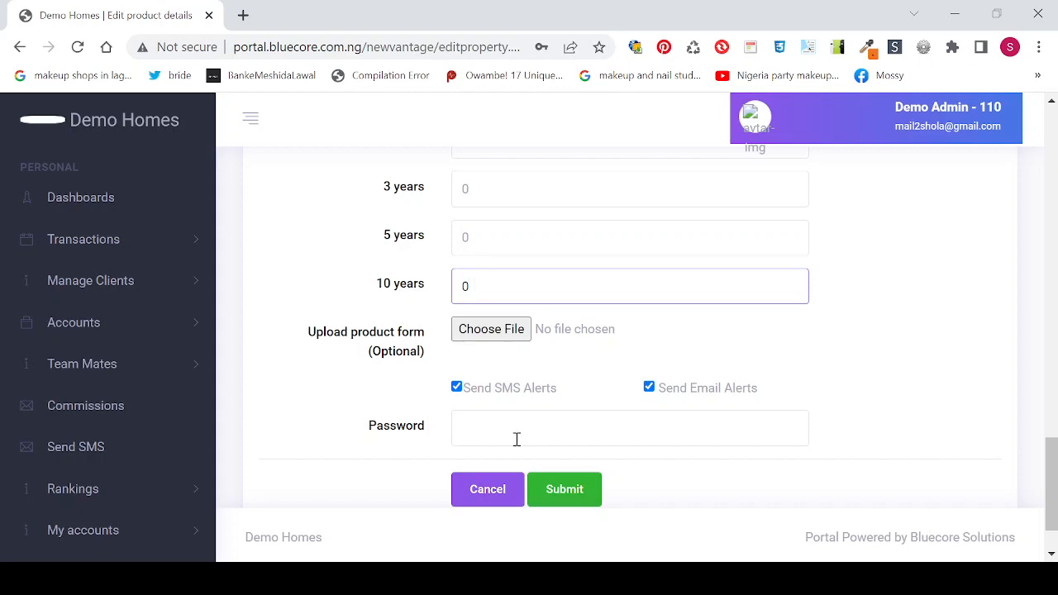
pyautogui.click(499, 433)
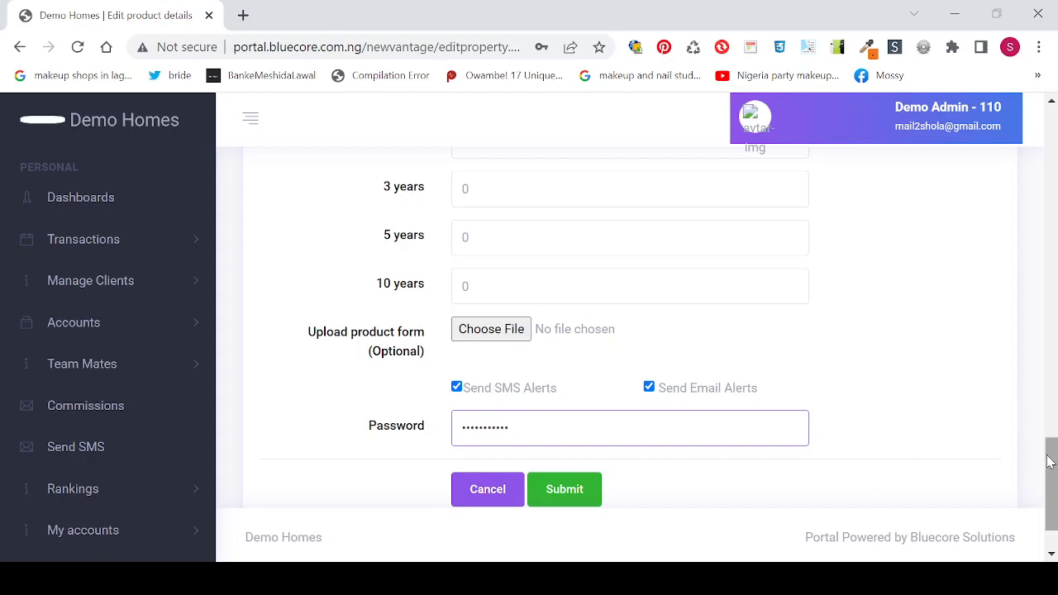
pyautogui.moveTo(1050, 465); pyautogui.dragTo(1052, 402)
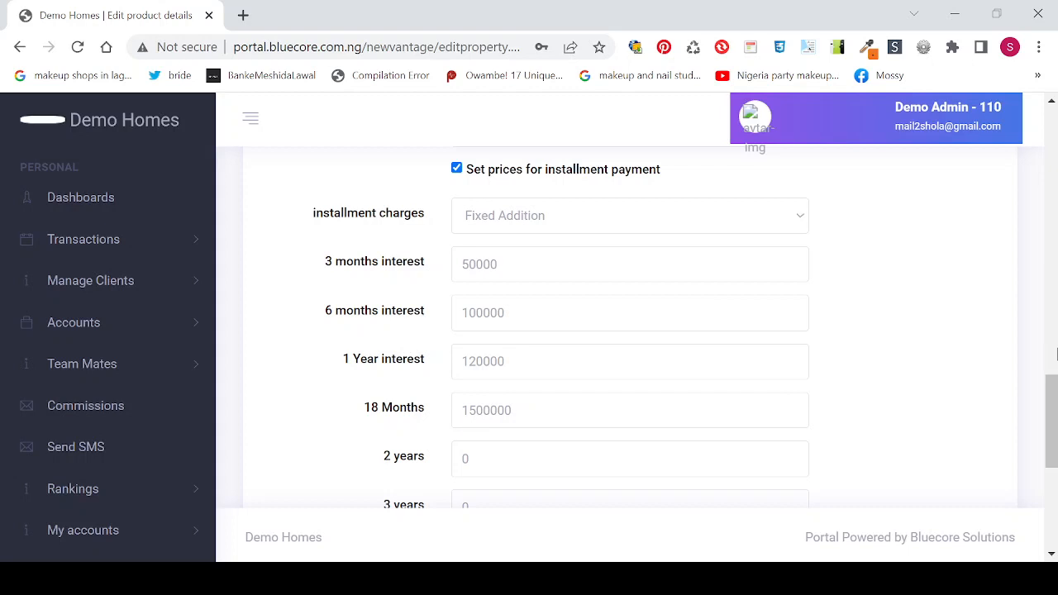
pyautogui.moveTo(1053, 401); pyautogui.dragTo(1051, 428)
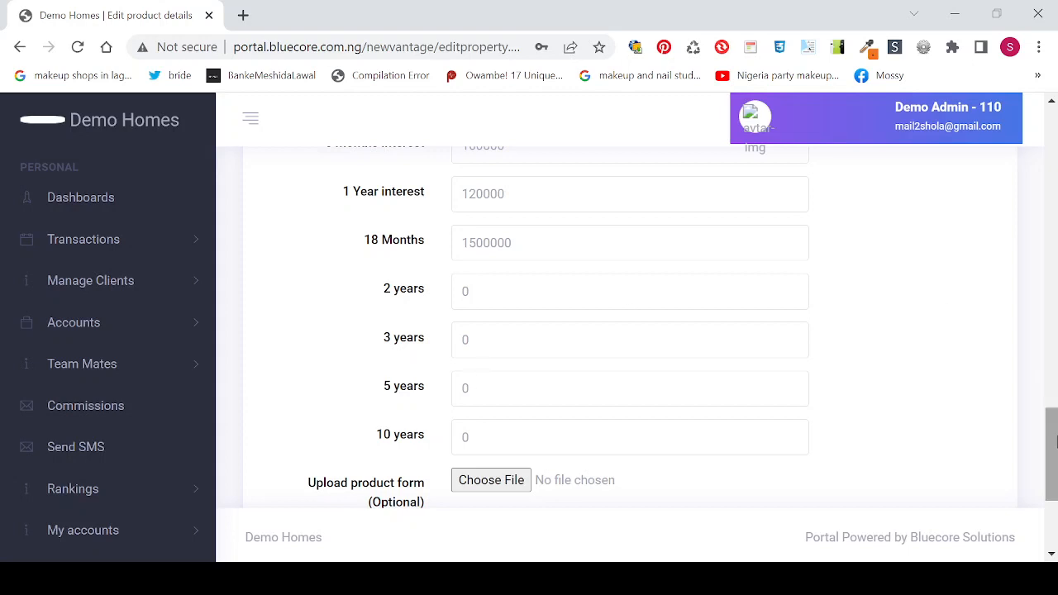
pyautogui.scroll(7, 1053, 442)
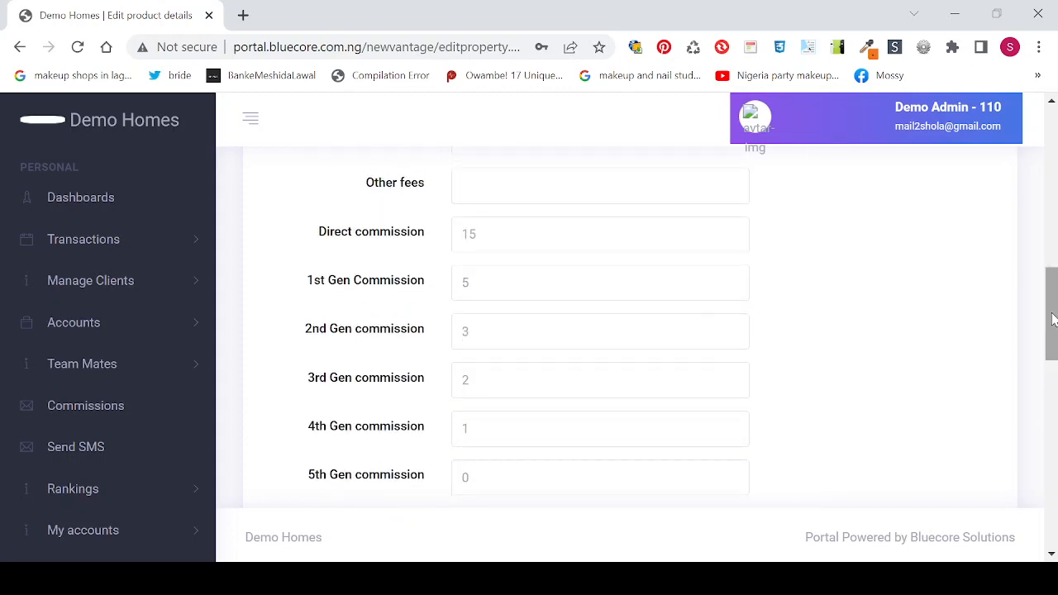
pyautogui.moveTo(1053, 320); pyautogui.dragTo(1051, 437)
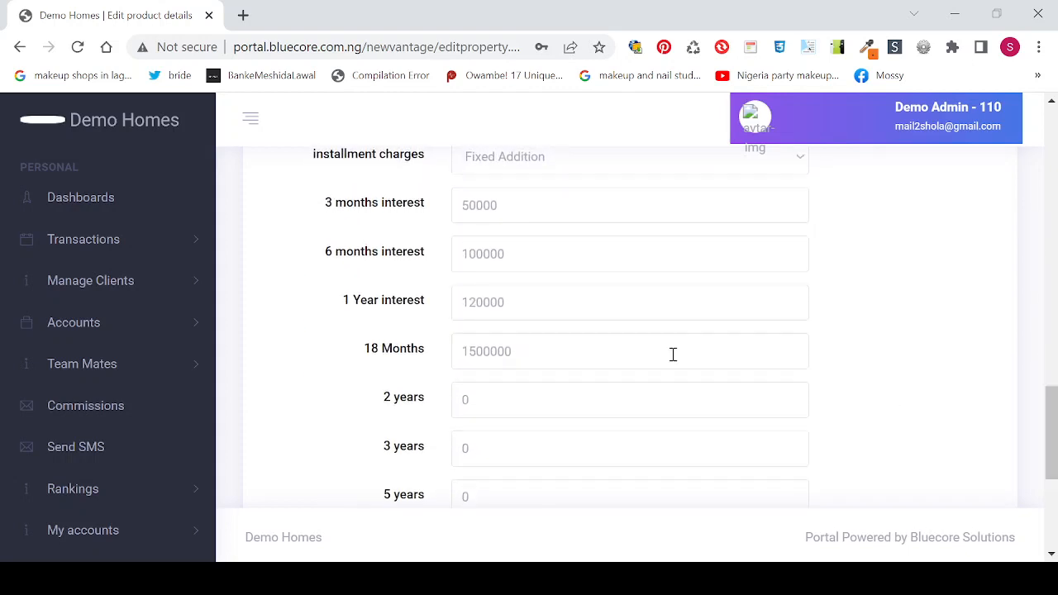
# Step: Reset the 3-month and 6-month installment charges to 0
pyautogui.click(516, 200)
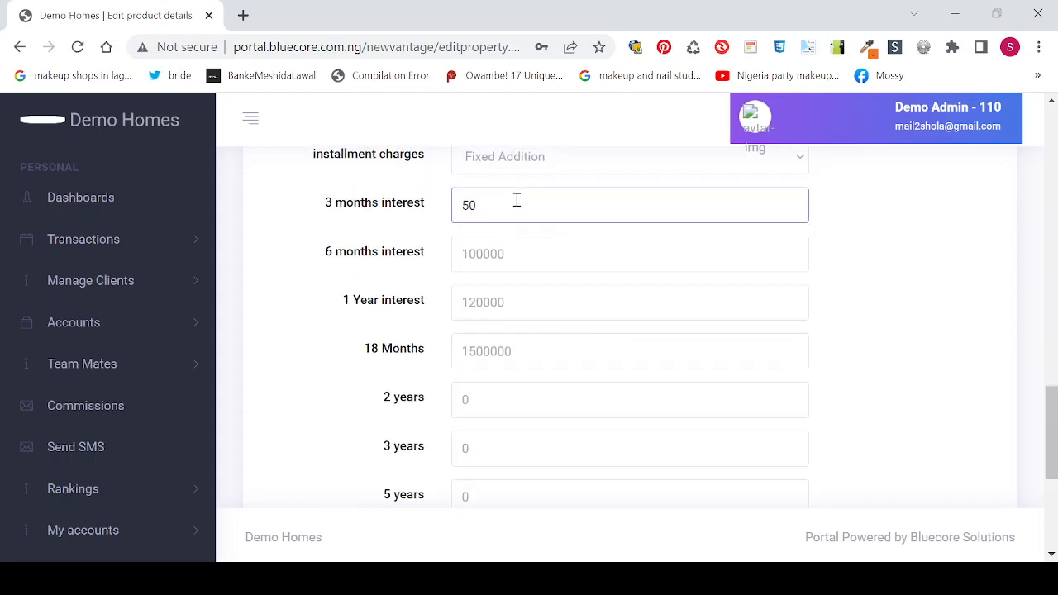
pyautogui.press('BackSpace')
pyautogui.press('BackSpace')
pyautogui.write('0')
pyautogui.click(526, 253)
pyautogui.press('BackSpace')
pyautogui.press('BackSpace')
pyautogui.press('BackSpace')
pyautogui.press('BackSpace')
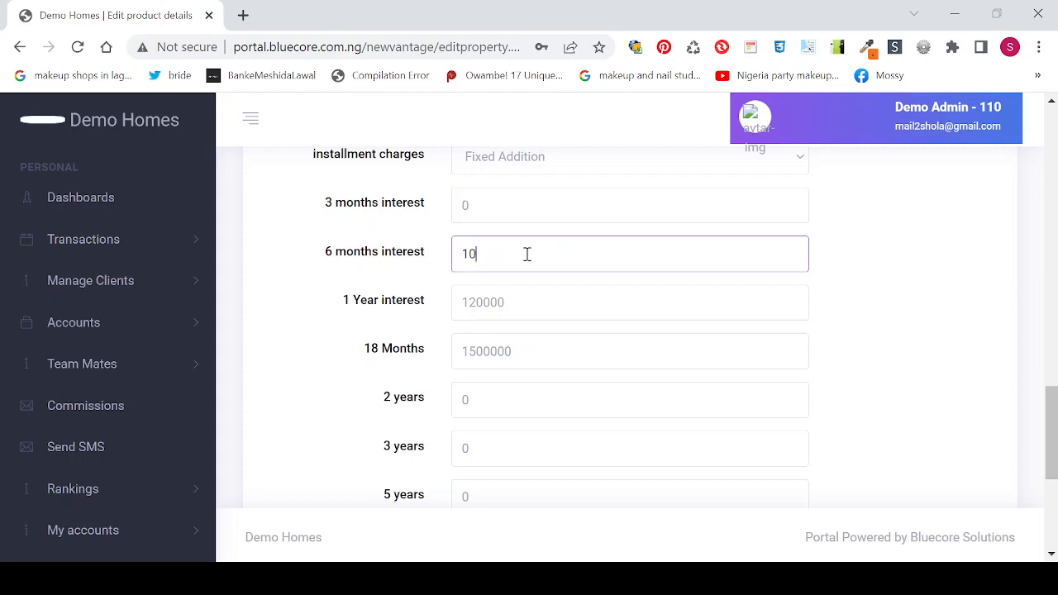
pyautogui.press('BackSpace')
pyautogui.press('BackSpace')
# Step: Set the 2, 3, 5 and 10 year charges to 200000, 250000, 300000 and 500000
pyautogui.click(508, 409)
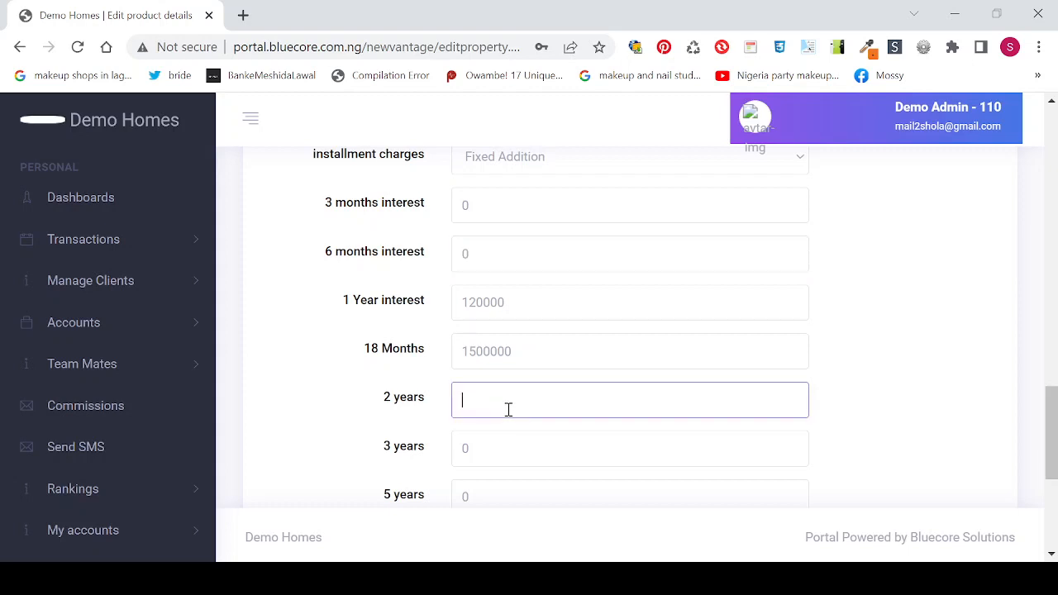
pyautogui.write('200000')
pyautogui.click(483, 446)
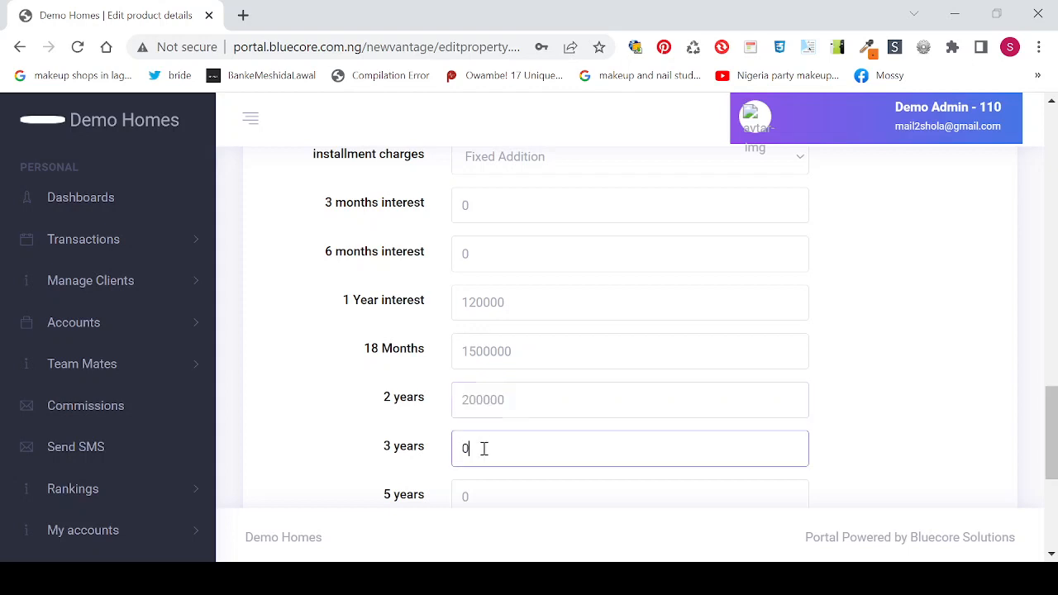
pyautogui.press('BackSpace')
pyautogui.write('2500000')
pyautogui.click(483, 492)
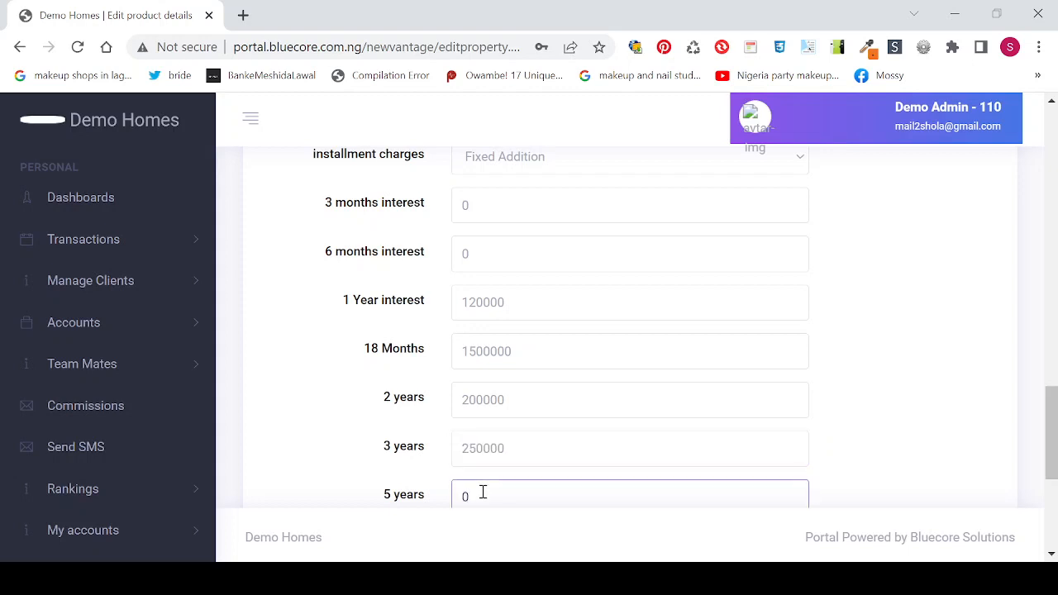
pyautogui.write('30000')
pyautogui.press('BackSpace')
pyautogui.press('BackSpace')
pyautogui.press('BackSpace')
pyautogui.press('BackSpace')
pyautogui.write('300000')
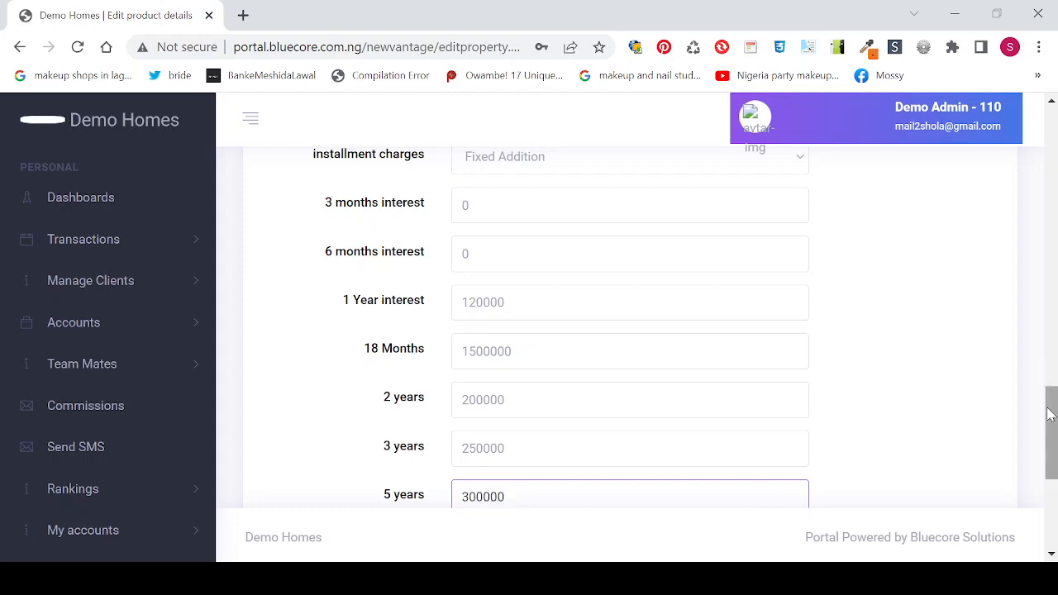
pyautogui.moveTo(1049, 414); pyautogui.dragTo(1047, 469)
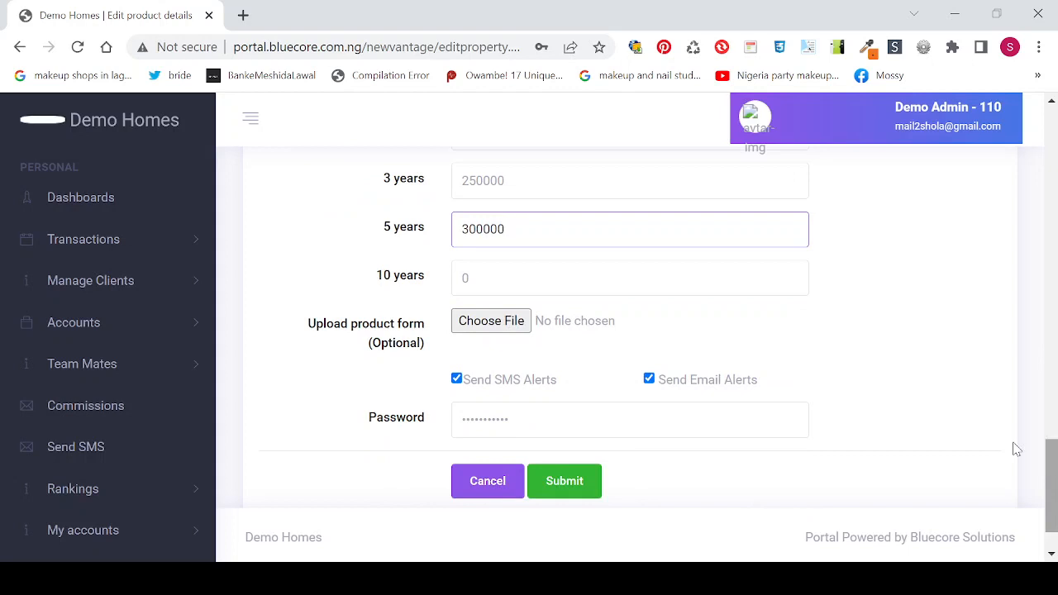
pyautogui.click(495, 279)
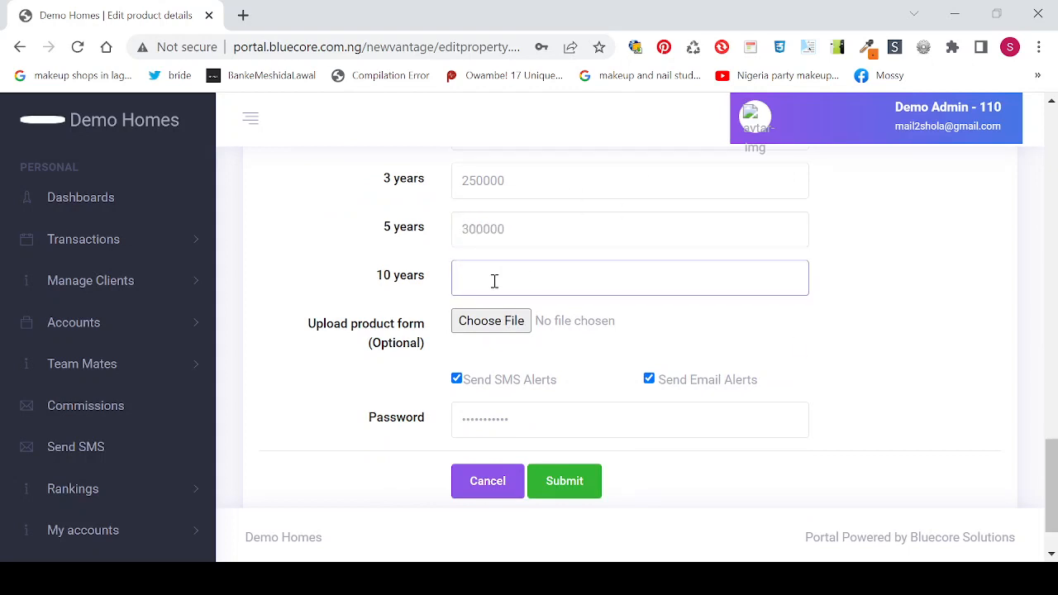
pyautogui.write('00000')
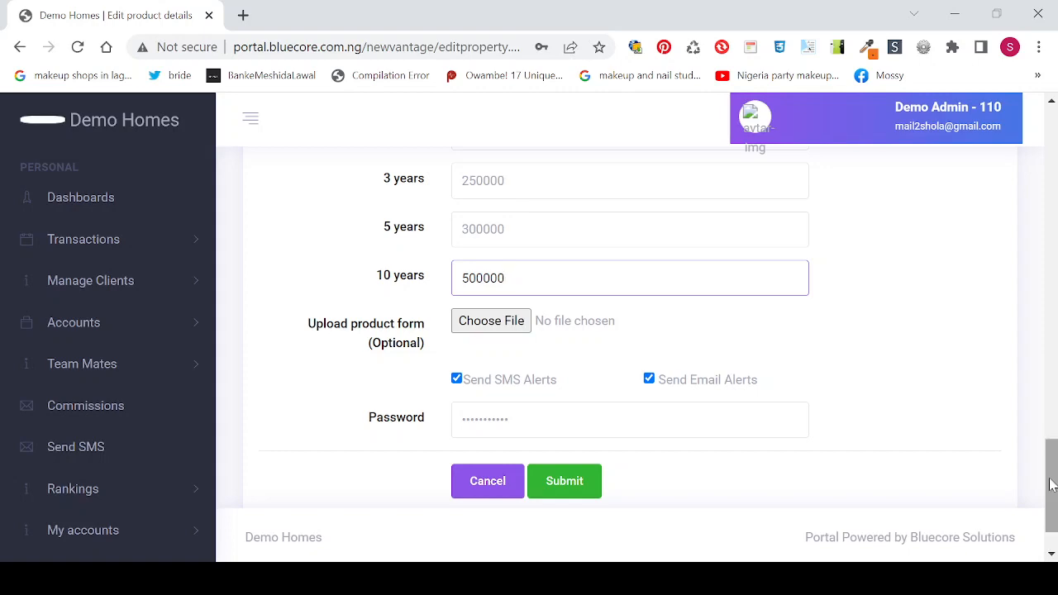
pyautogui.moveTo(1054, 492); pyautogui.dragTo(1029, 499)
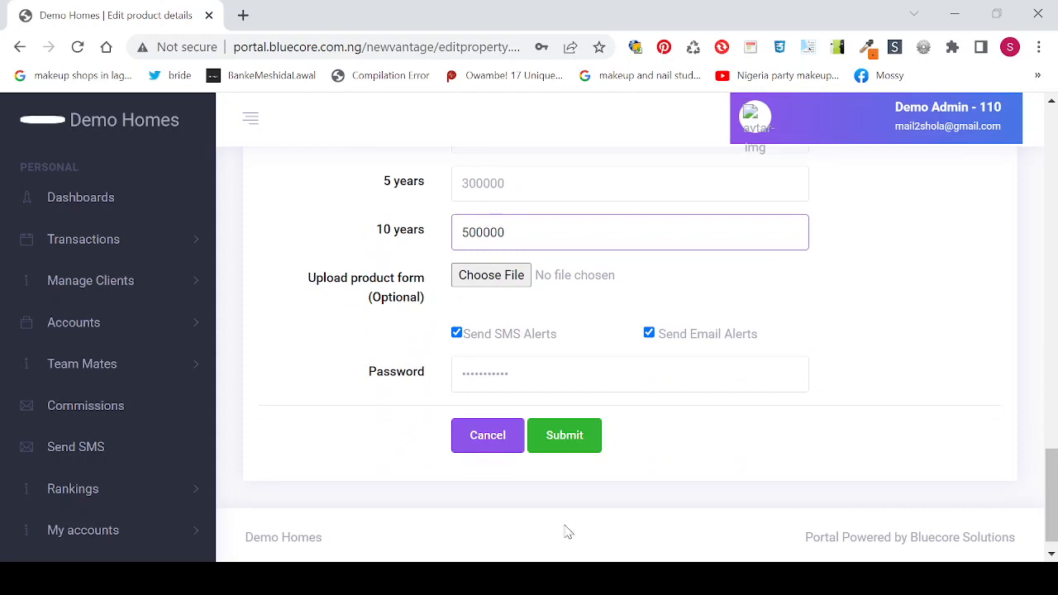
# Step: Clear the password field and switch off SMS and e-mail alerts for the product
pyautogui.click(542, 368)
pyautogui.press('BackSpace')
pyautogui.press('BackSpace')
pyautogui.press('BackSpace')
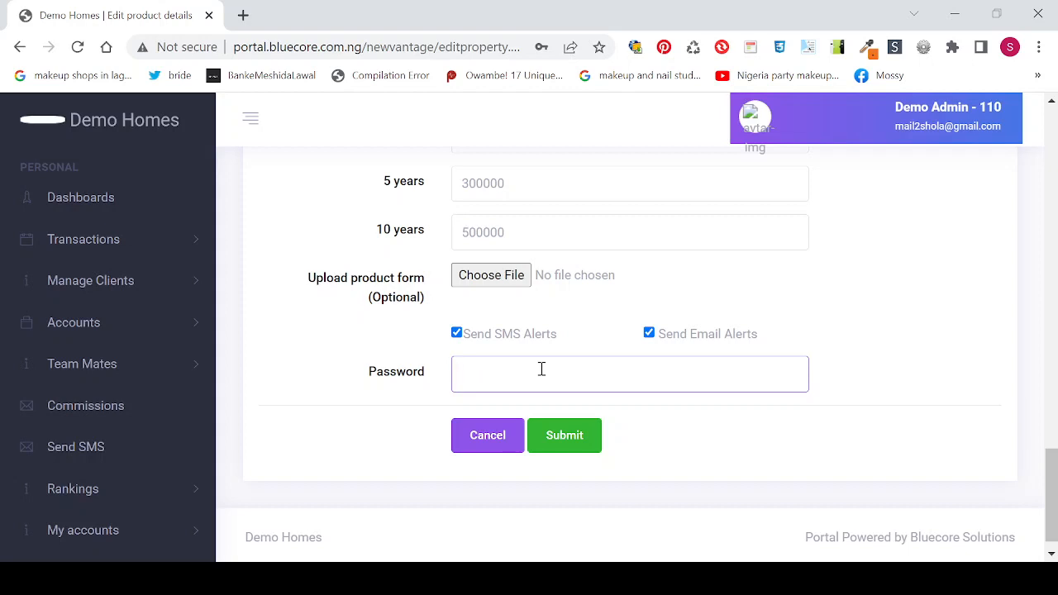
pyautogui.click(458, 339)
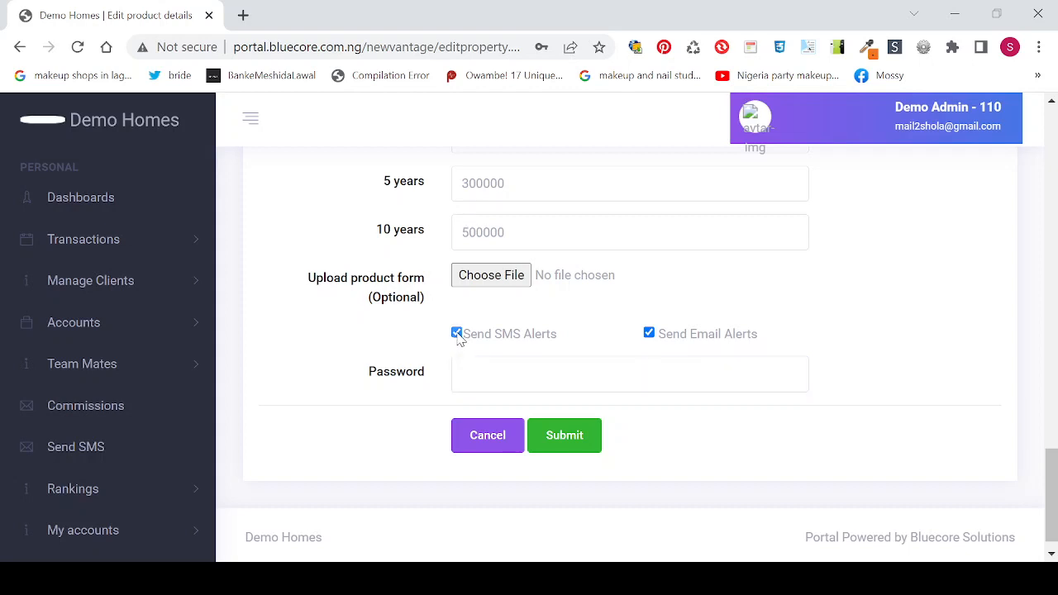
pyautogui.click(649, 337)
# Step: Enter the admin password and save the Bluecore Villa product changes
pyautogui.click(486, 383)
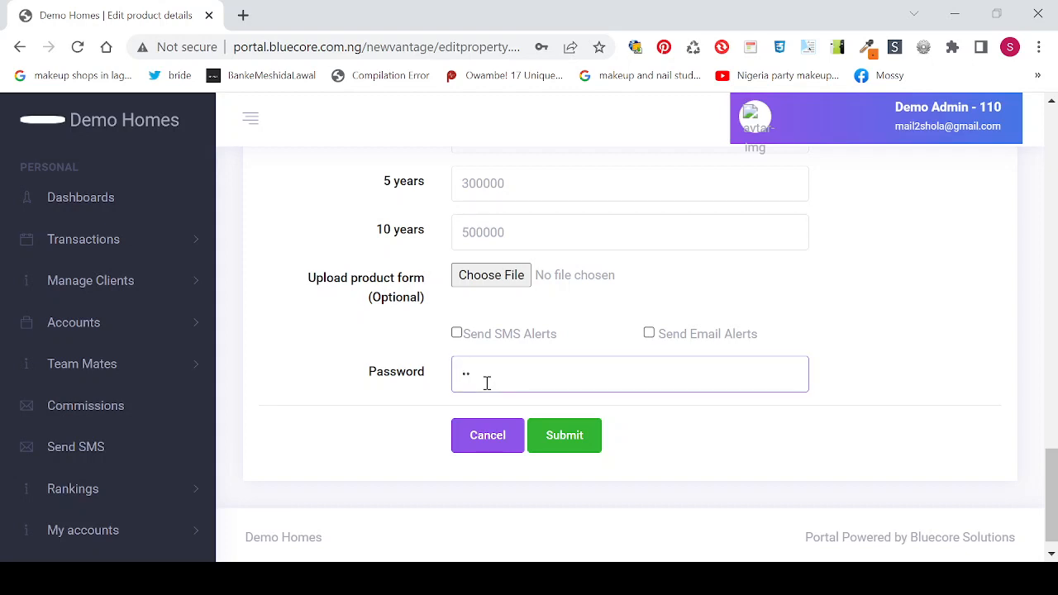
pyautogui.write('•••')
pyautogui.click(582, 445)
# Step: Submit the Bluecore Villa update and go to View / Edit Clients (All)
pyautogui.click(582, 446)
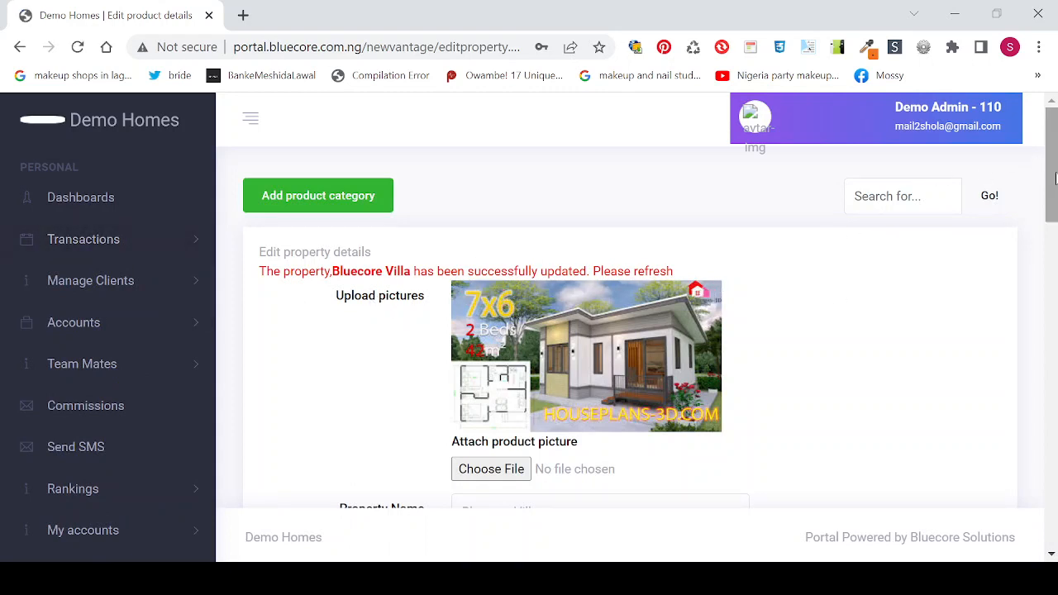
pyautogui.click(130, 291)
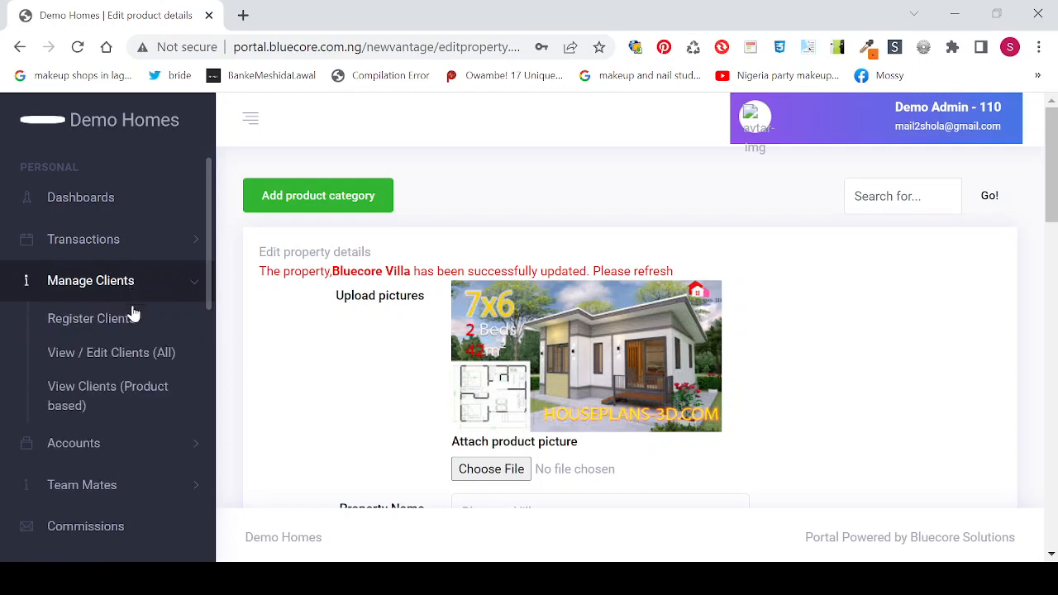
pyautogui.click(116, 365)
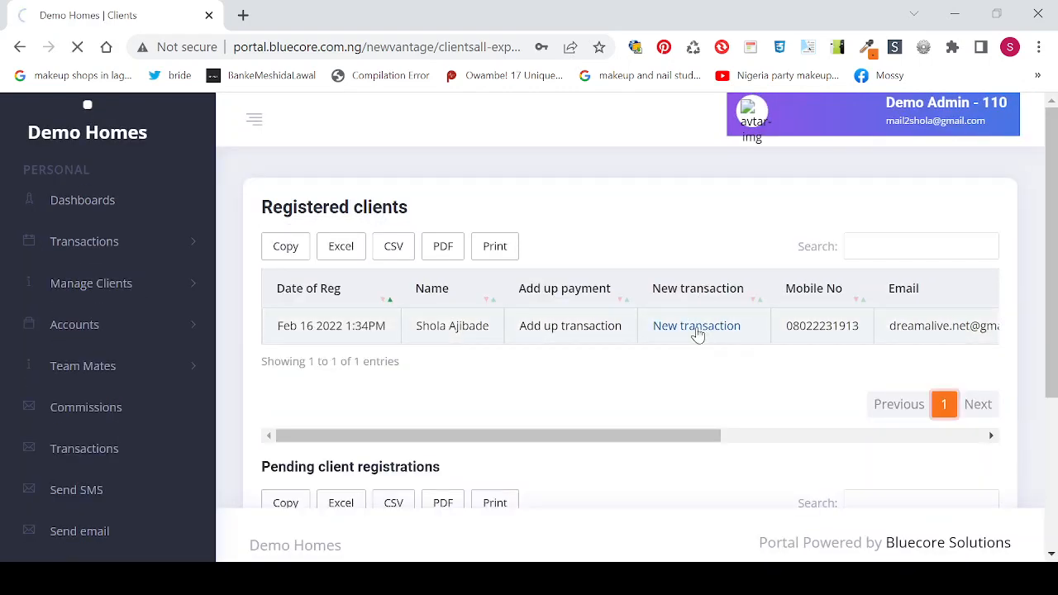
# Step: Start a new transaction for the client, look them up, and choose 2 units of Bluecore Villa
pyautogui.click(697, 331)
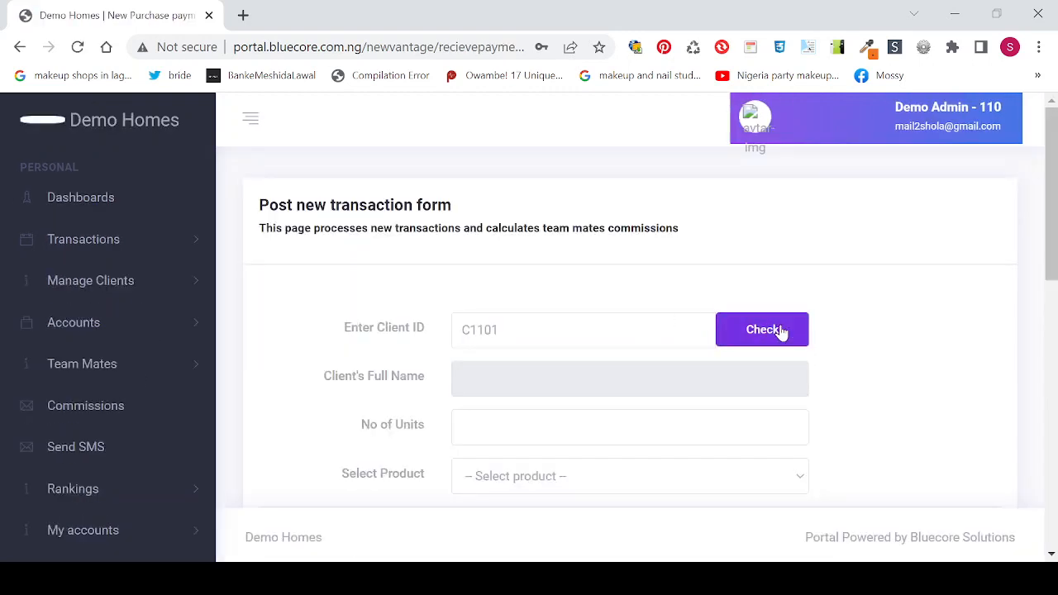
pyautogui.click(780, 332)
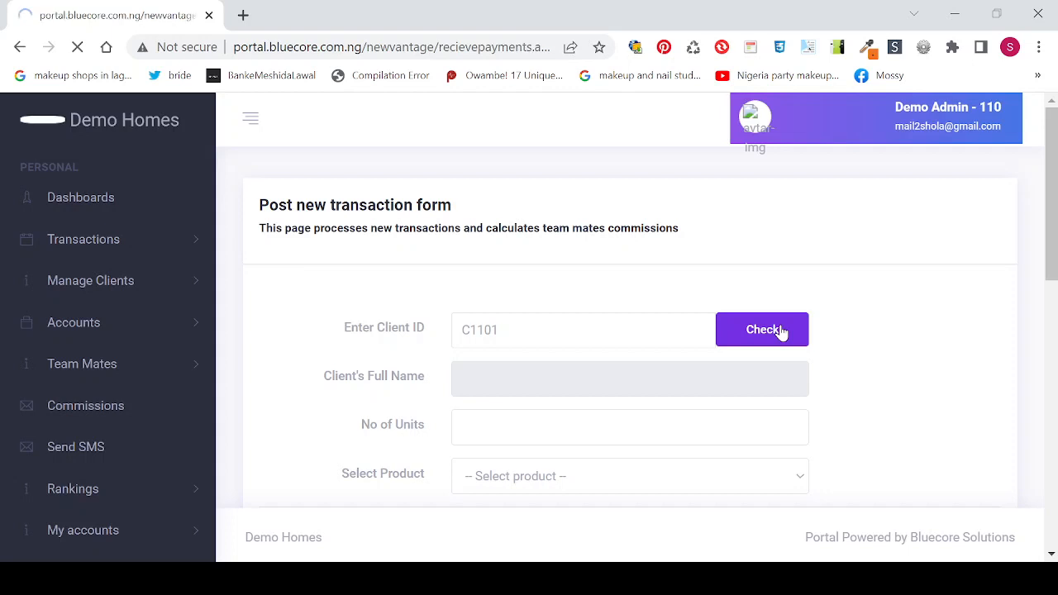
pyautogui.moveTo(1043, 173); pyautogui.dragTo(1054, 214)
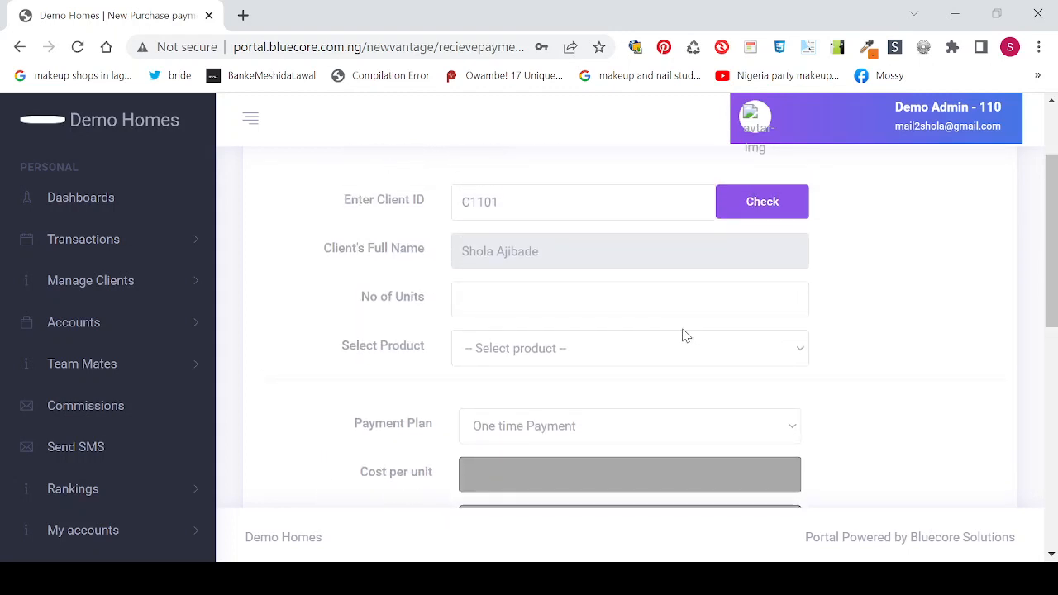
pyautogui.click(589, 302)
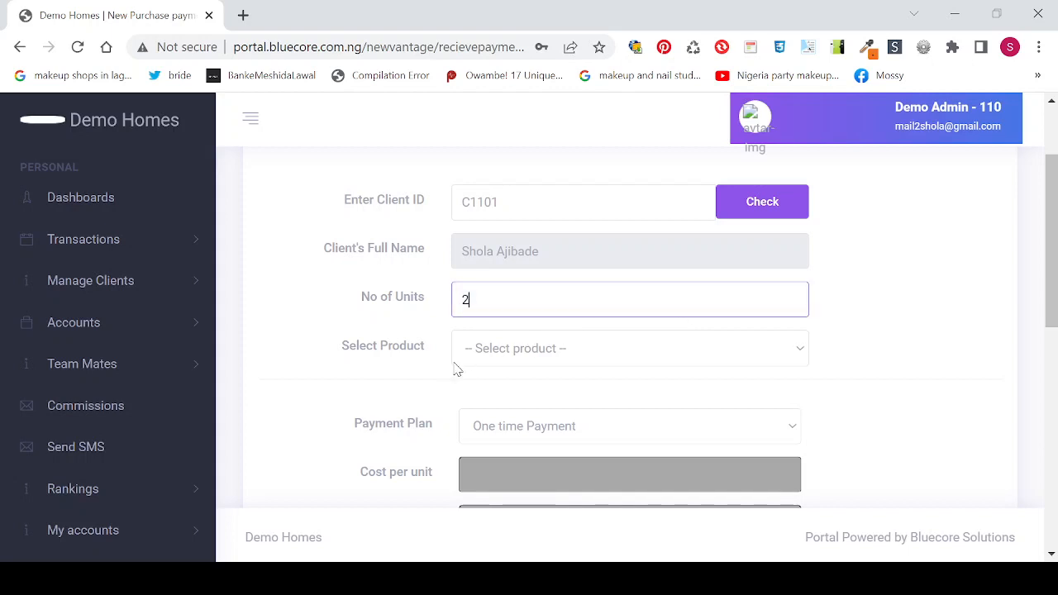
pyautogui.click(510, 355)
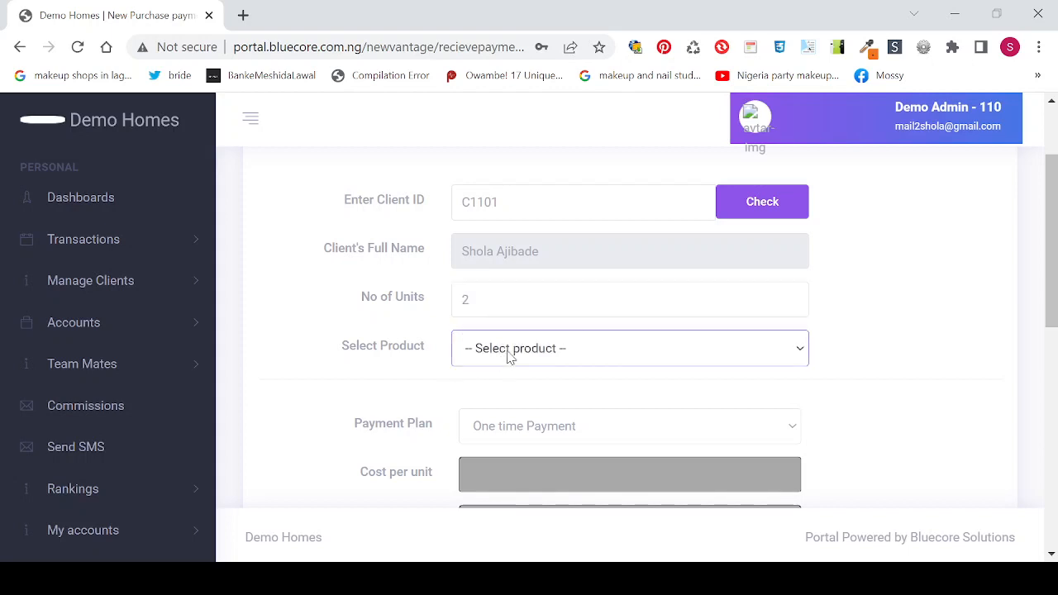
pyautogui.click(528, 398)
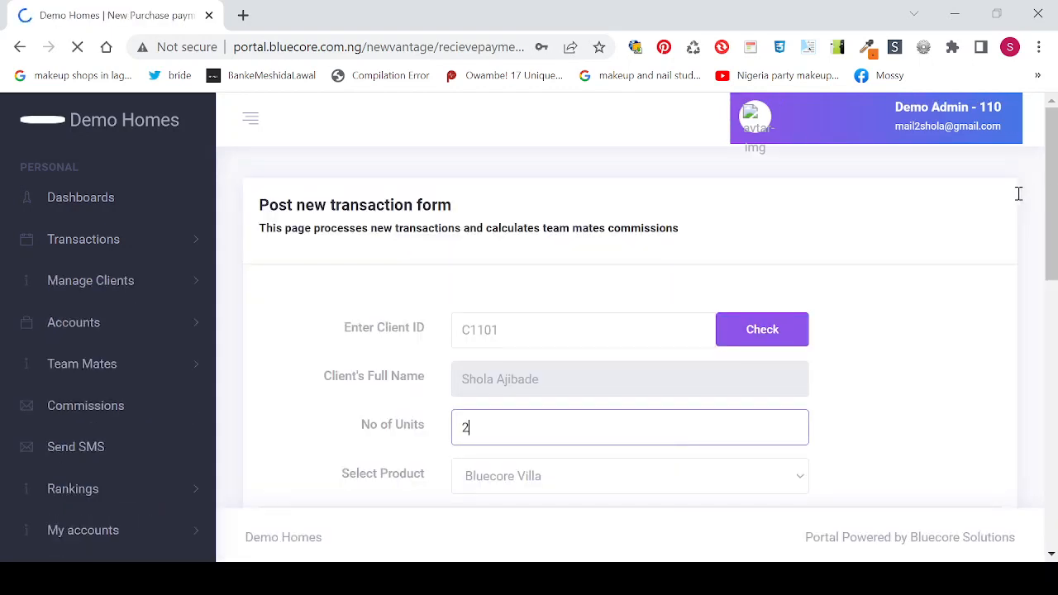
pyautogui.moveTo(1055, 203); pyautogui.dragTo(1037, 269)
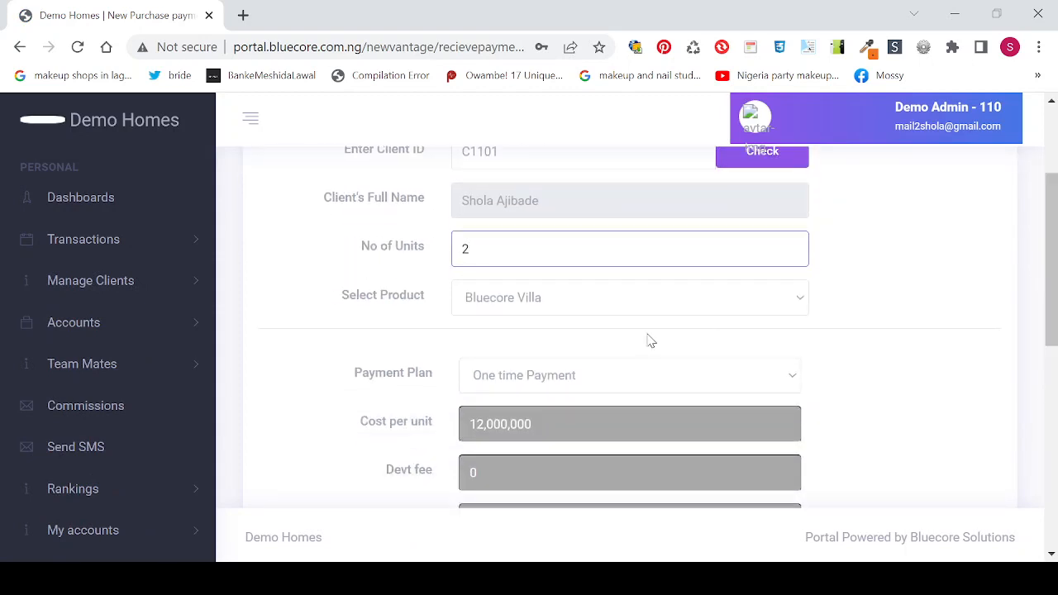
# Step: Change the transaction's payment plan from one-time payment to 1 year
pyautogui.click(588, 382)
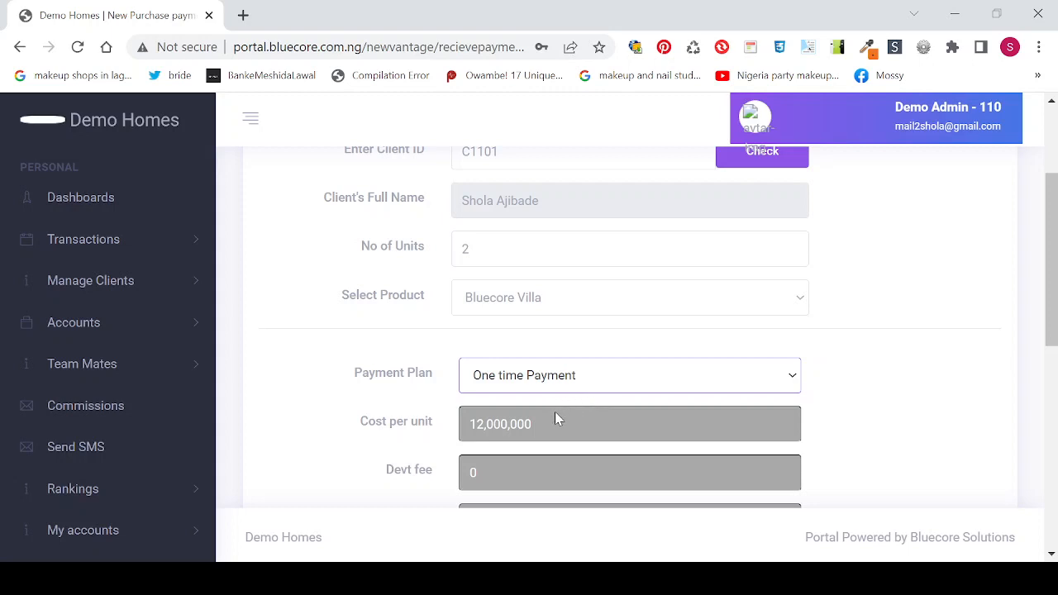
pyautogui.press('Down')
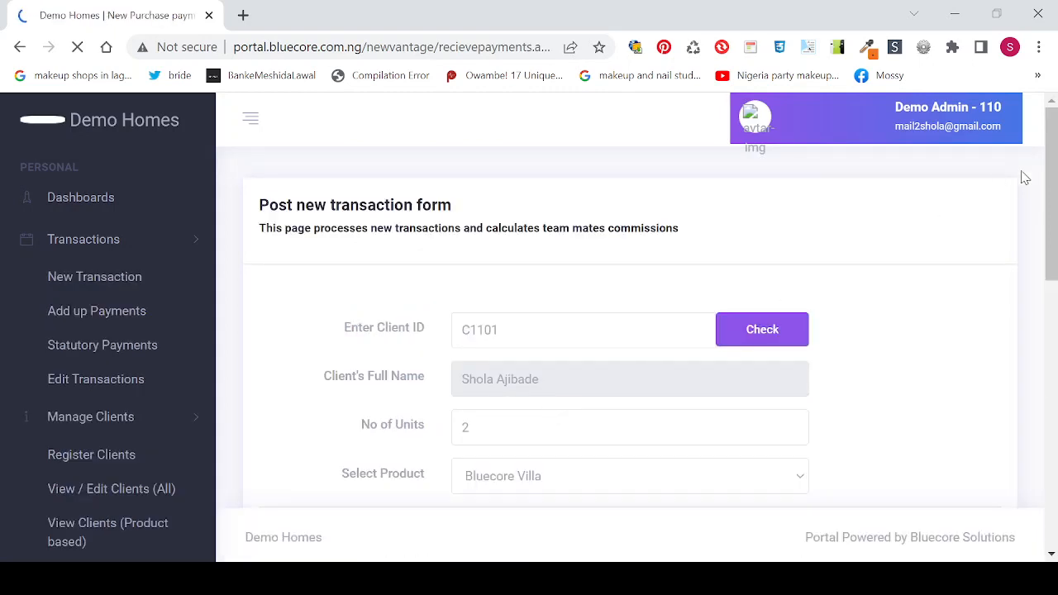
pyautogui.moveTo(1051, 184); pyautogui.dragTo(1053, 275)
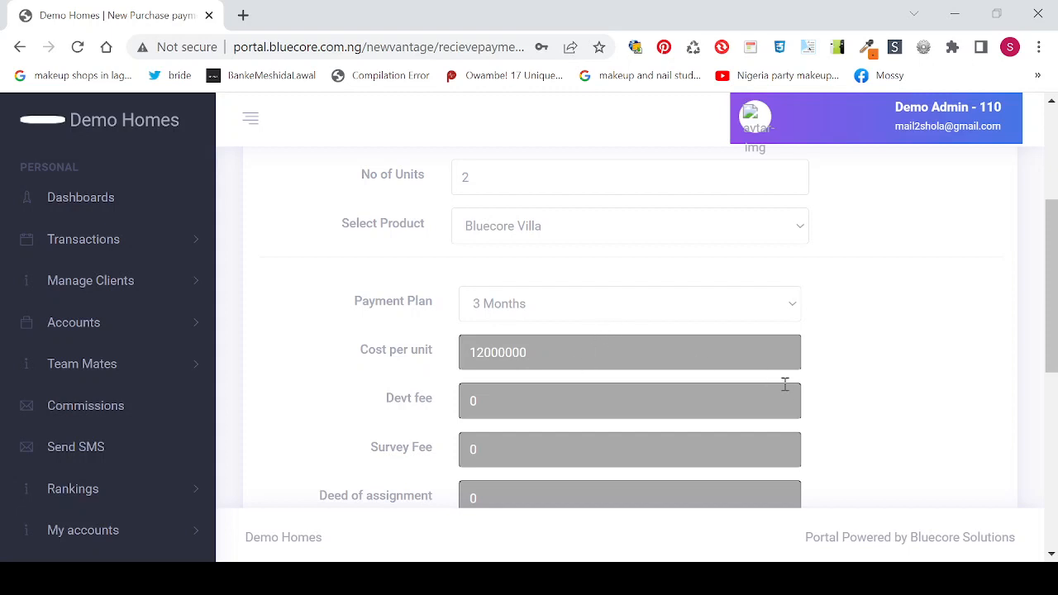
pyautogui.click(569, 305)
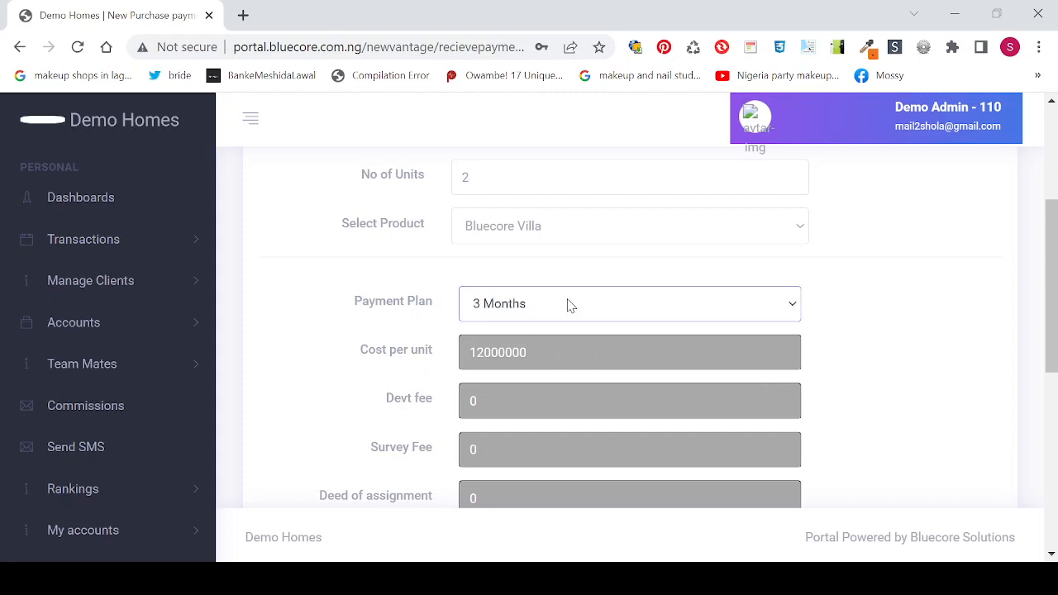
pyautogui.click(536, 384)
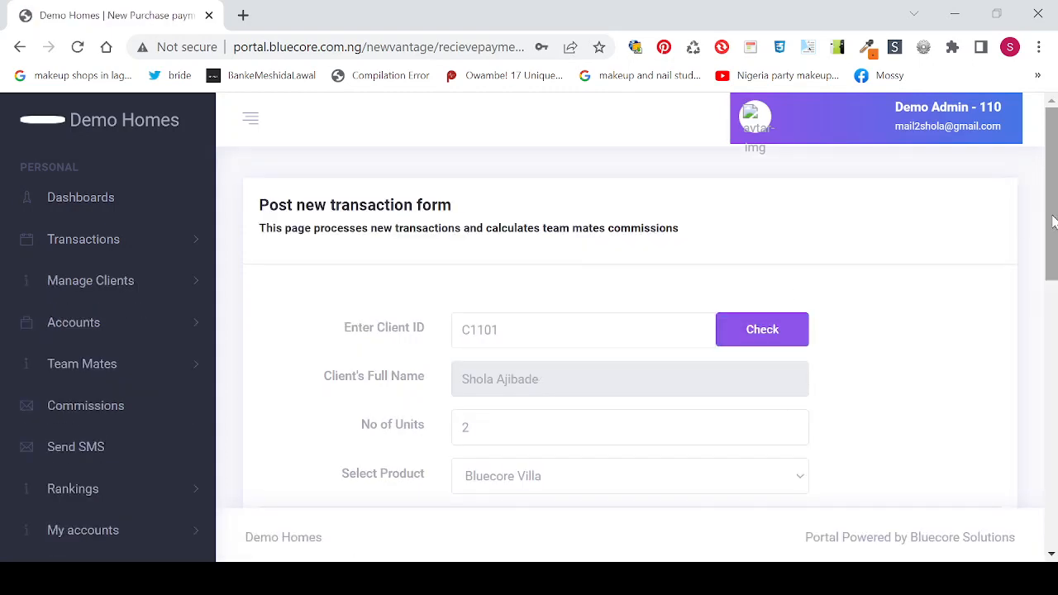
pyautogui.moveTo(1053, 219); pyautogui.dragTo(1043, 301)
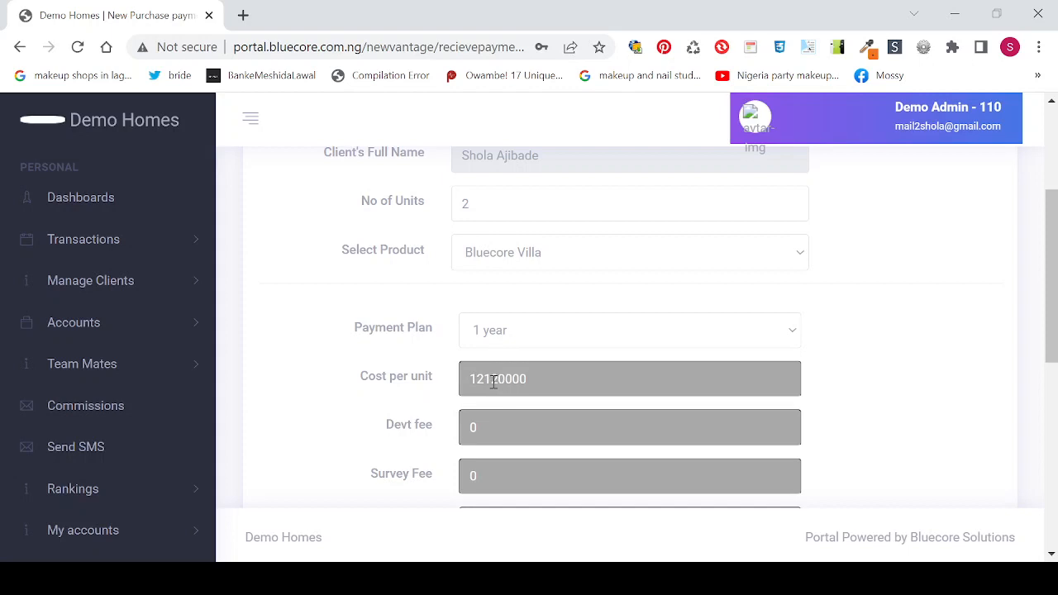
pyautogui.moveTo(1050, 303); pyautogui.dragTo(1054, 395)
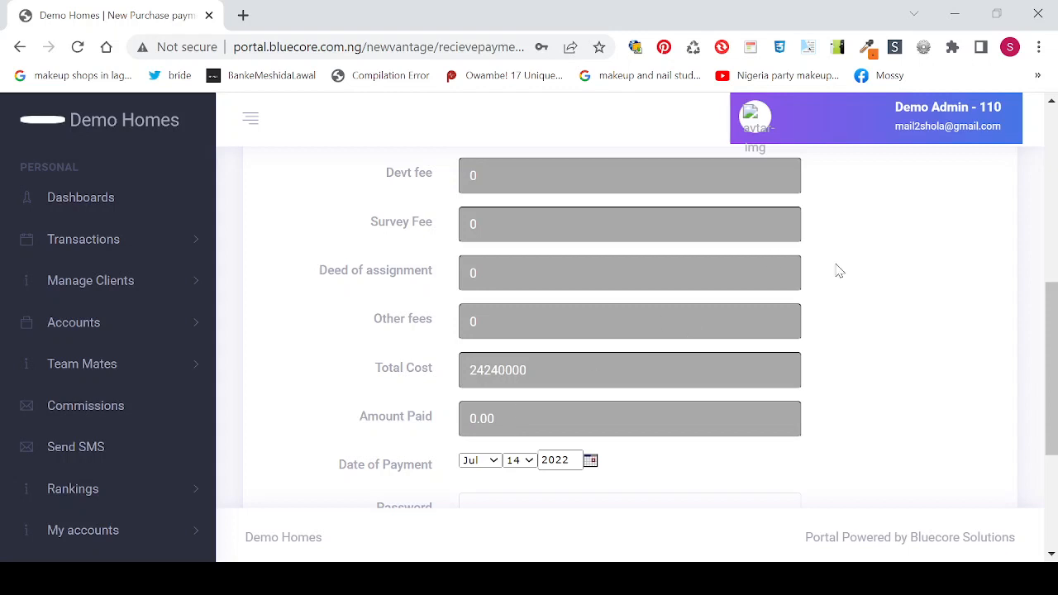
pyautogui.moveTo(1052, 333); pyautogui.dragTo(1048, 266)
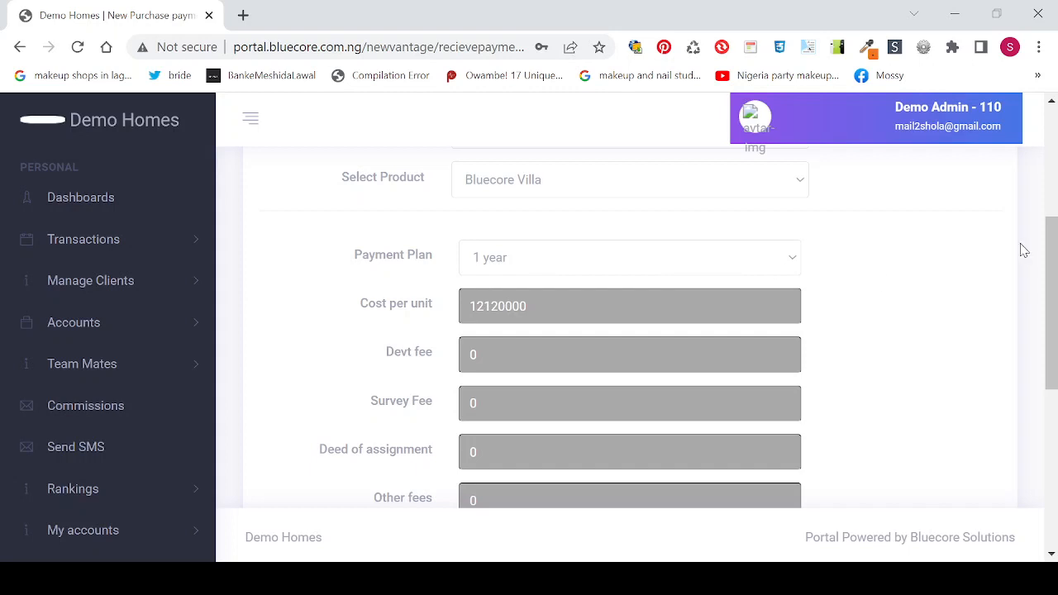
pyautogui.moveTo(1051, 263); pyautogui.dragTo(1051, 301)
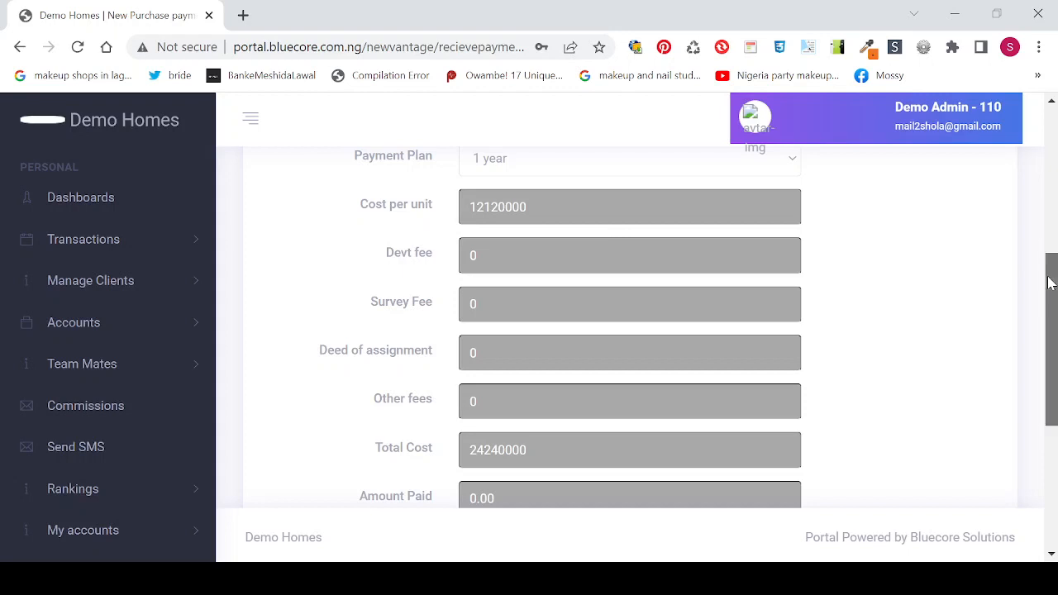
pyautogui.moveTo(1049, 283); pyautogui.dragTo(1054, 337)
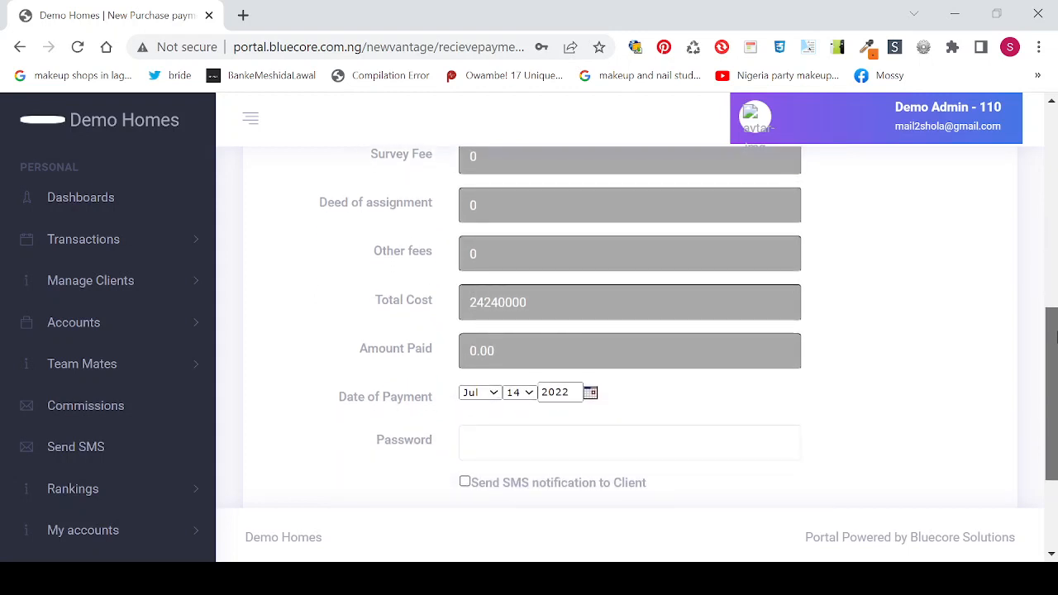
pyautogui.moveTo(1054, 337); pyautogui.dragTo(1053, 268)
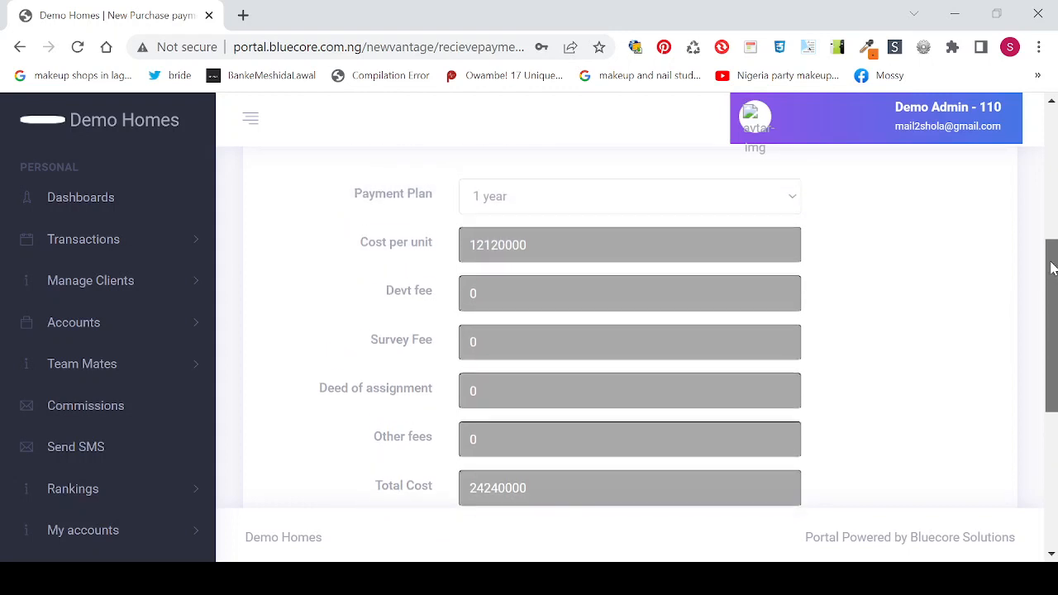
pyautogui.moveTo(1053, 268); pyautogui.dragTo(1032, 166)
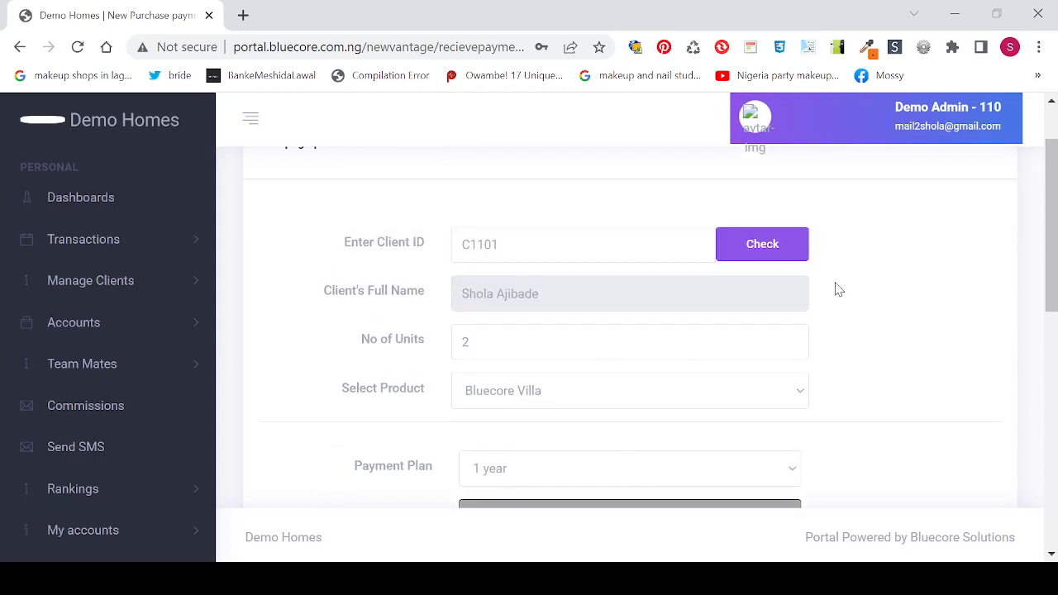
pyautogui.moveTo(1056, 192); pyautogui.dragTo(1054, 377)
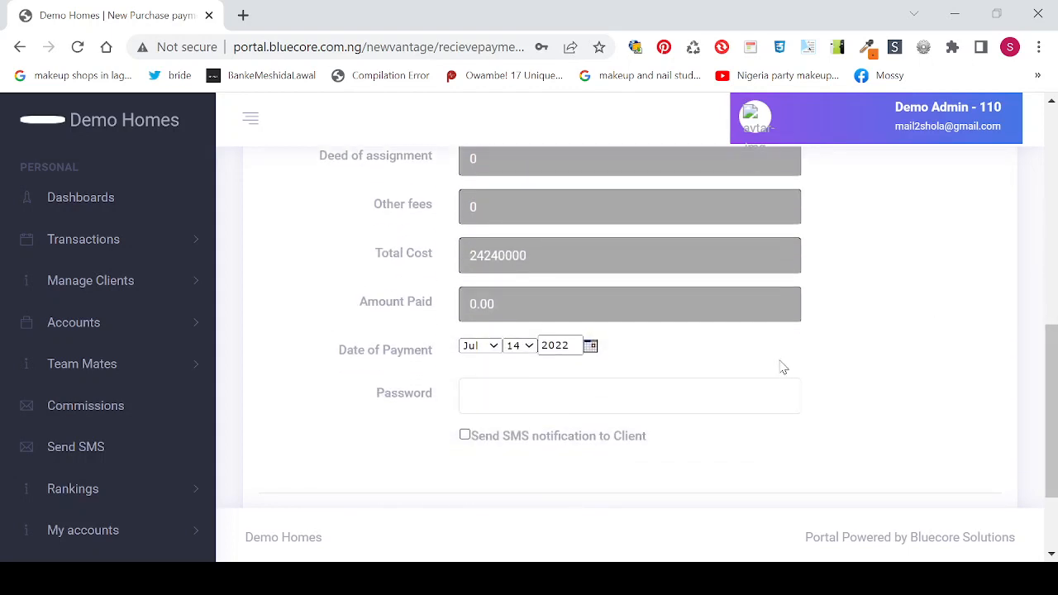